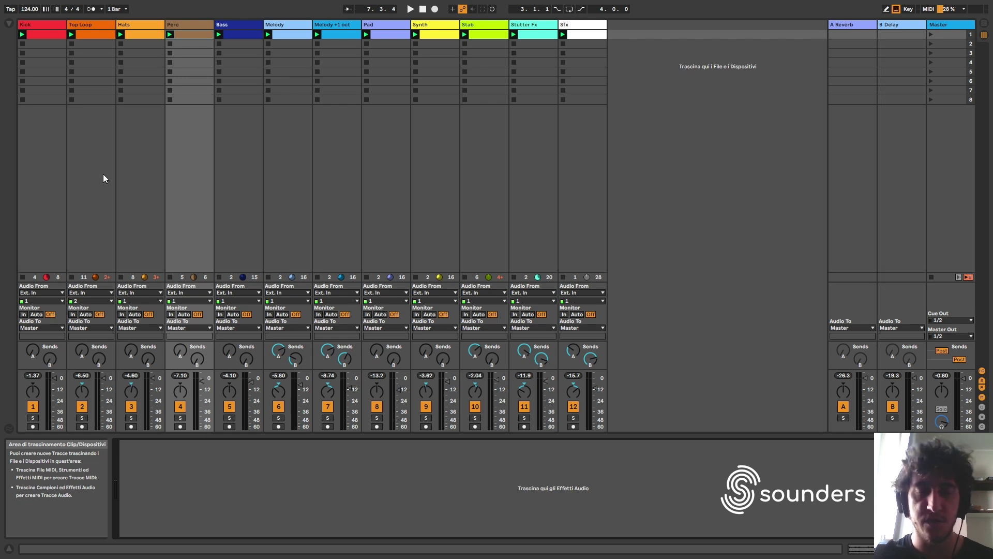
- Play all the session clips together to hear the complete loop
left_click(144, 154)
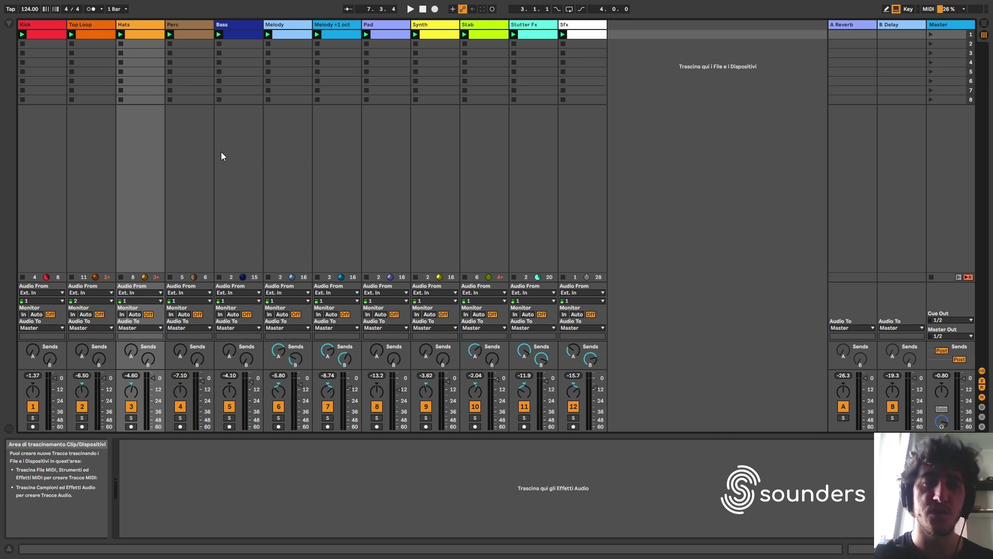
key("space")
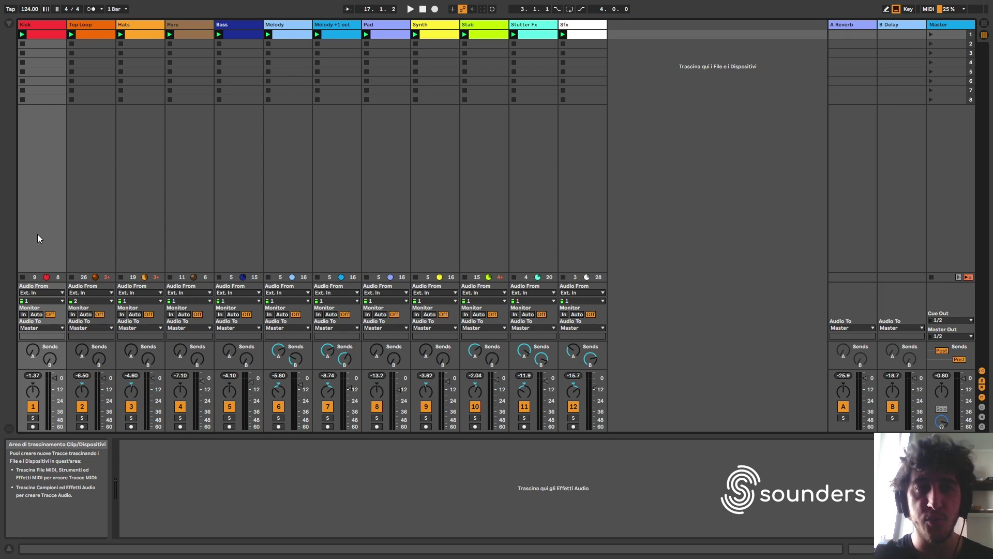
- Inspect the device chains of the Melody, Melody +1 oct, Pad and Synth tracks
left_click(292, 26)
left_click(334, 23)
left_click(297, 23)
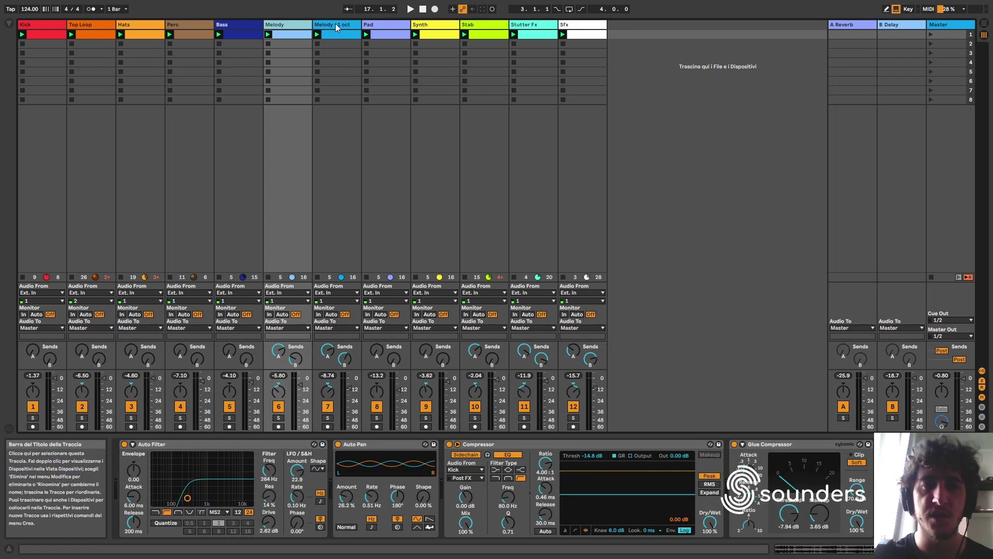
left_click(375, 24)
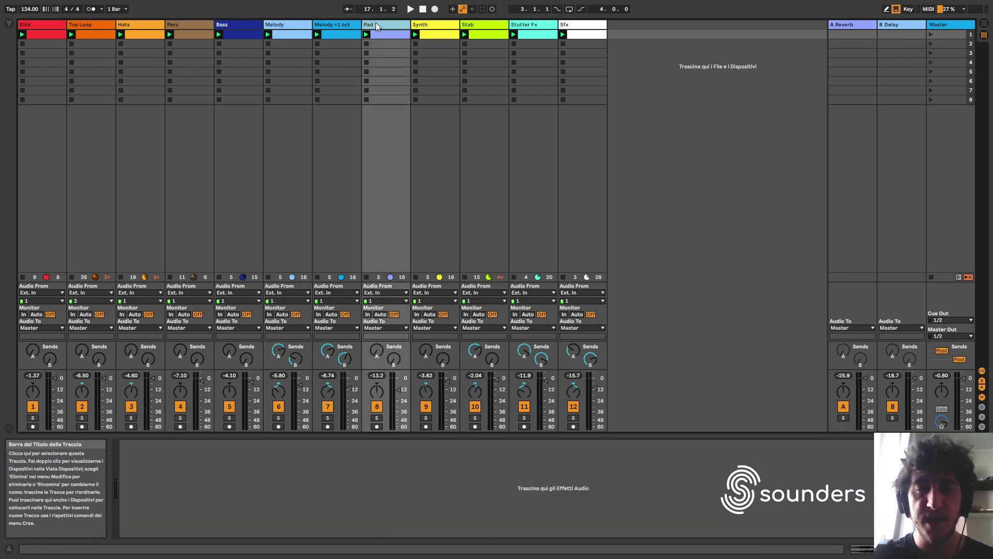
left_click(419, 25)
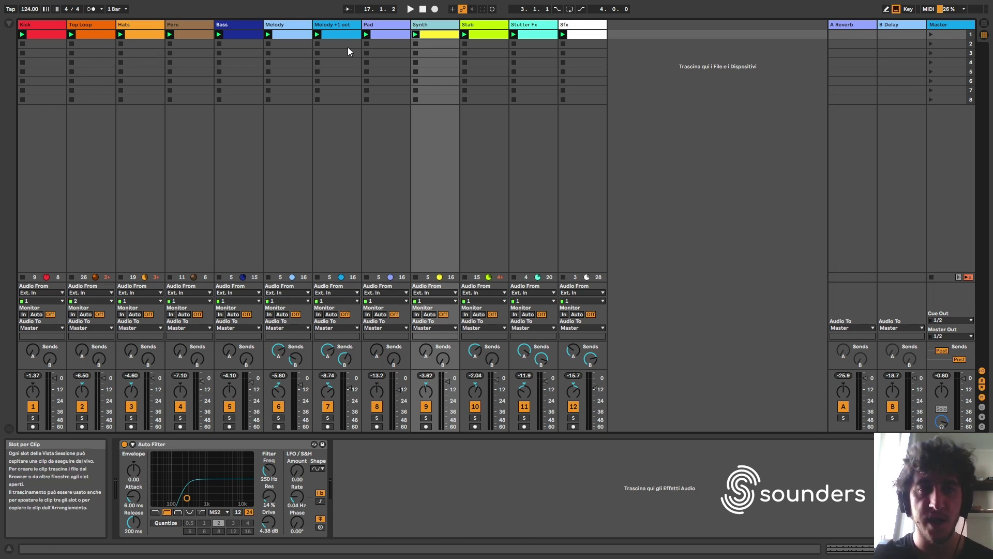
- Solo the Kick track, show its clip's waveform and play it on its own
left_click(41, 55)
key("s")
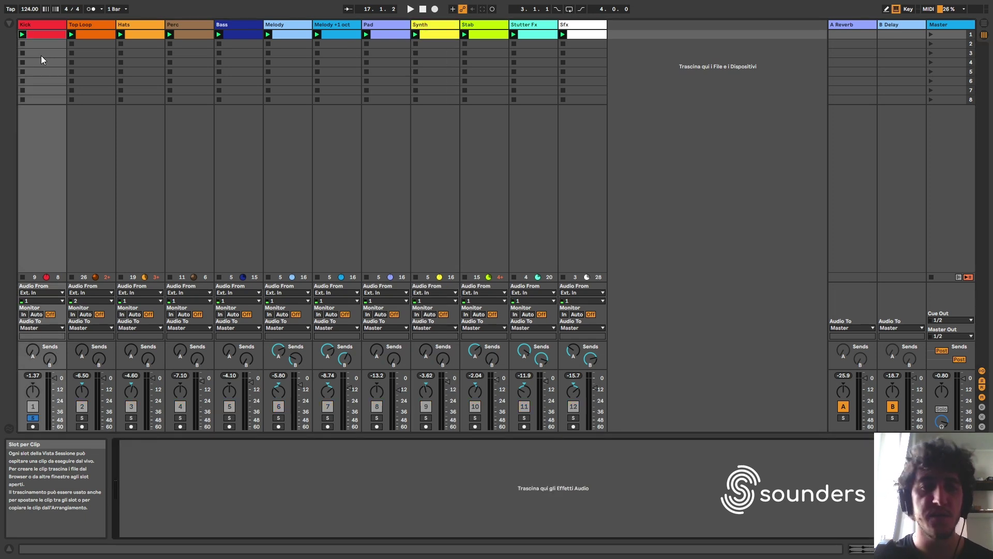
left_click(40, 38)
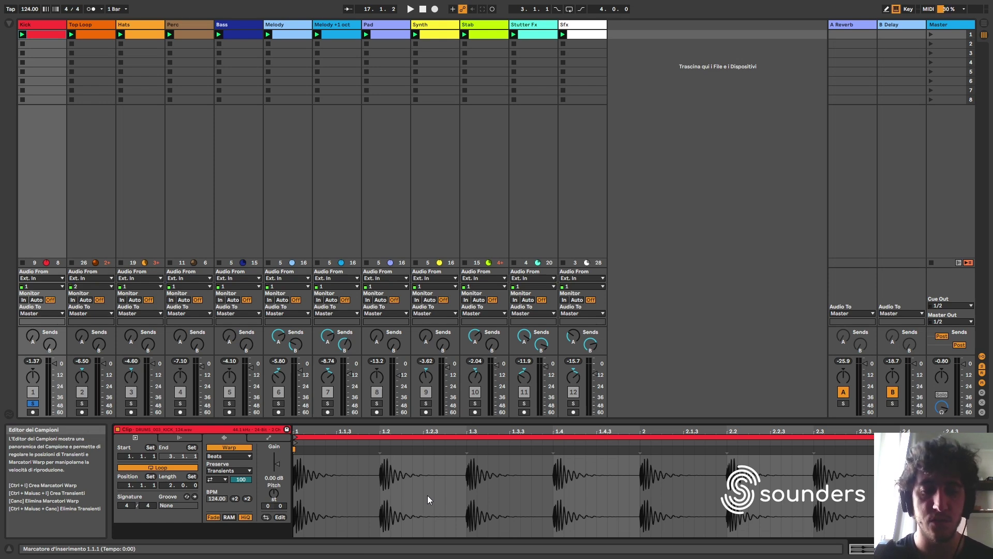
key("space")
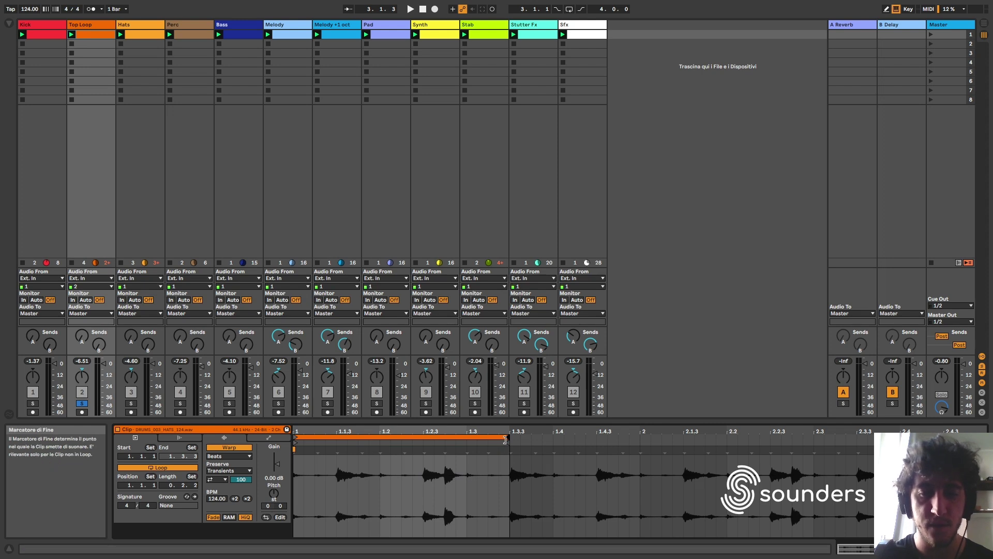
- Set the Top Loop clip's loop end to 1.3.3 and audition it soloed together with the Kick
mouse_move(507, 437)
left_mouse_down()
mouse_move(466, 438)
mouse_move(509, 437)
left_mouse_up()
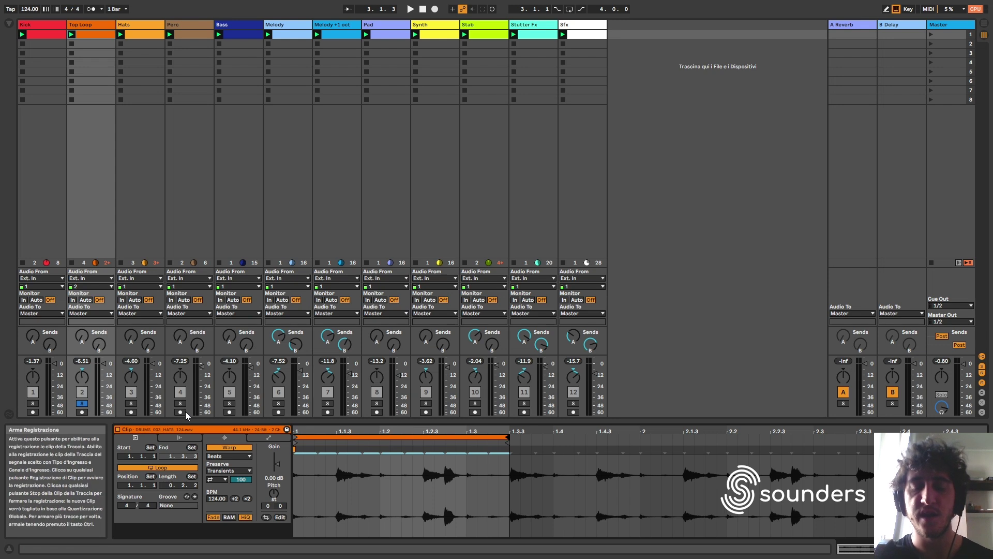
left_click(32, 403)
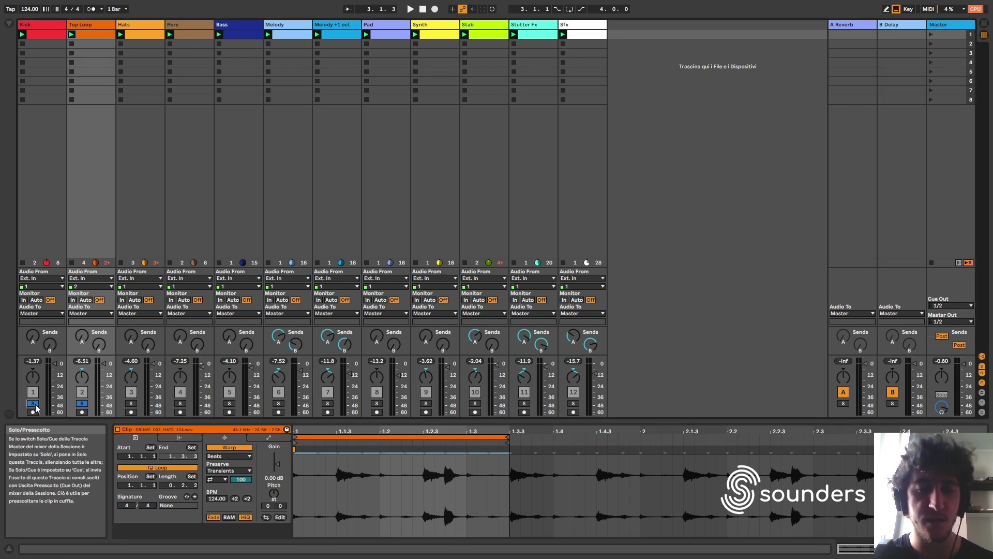
key("space")
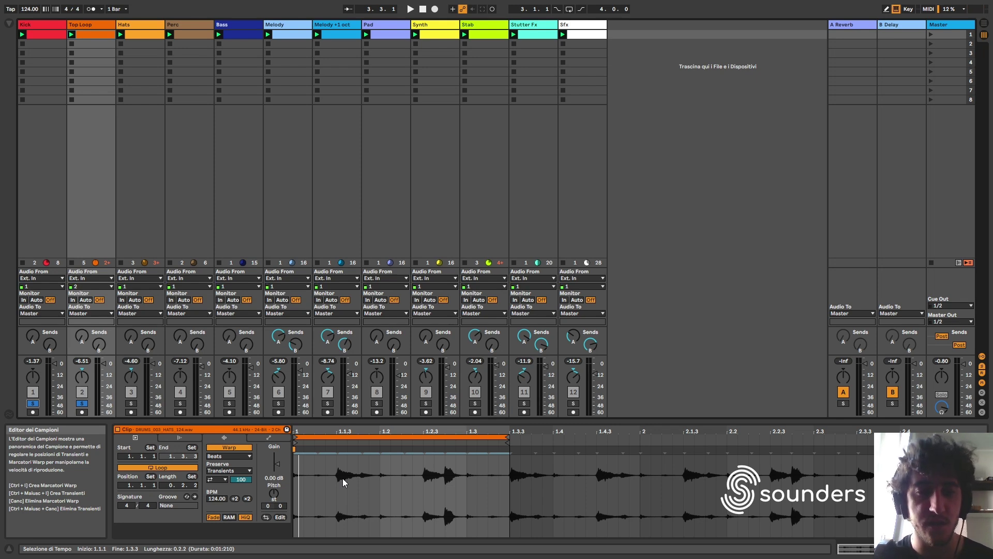
key("space")
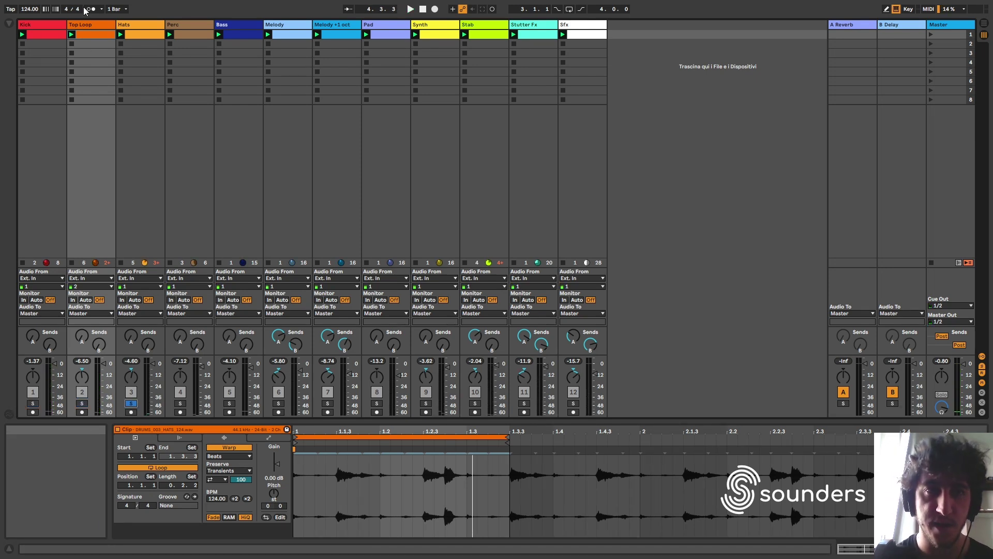
- Extend the Hats clip's loop length to 1.0.0 and shorten it back to 0.3.2
left_click(131, 27)
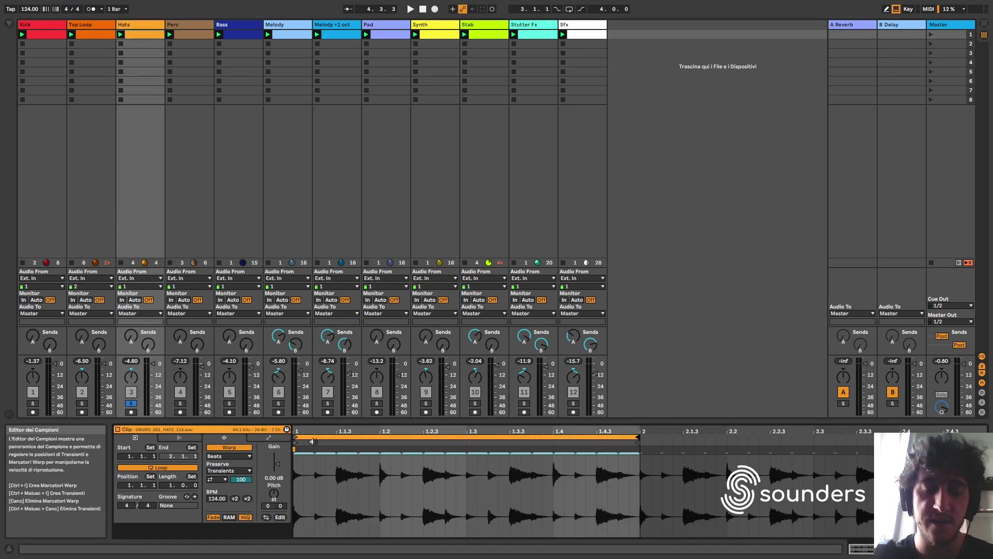
left_click_drag(594, 438, 633, 444)
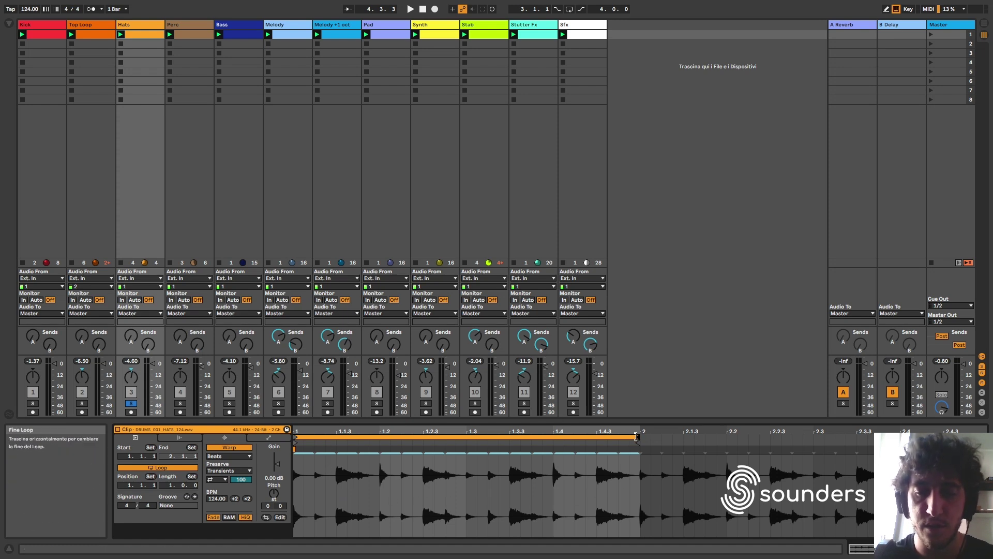
left_click_drag(636, 437, 597, 439)
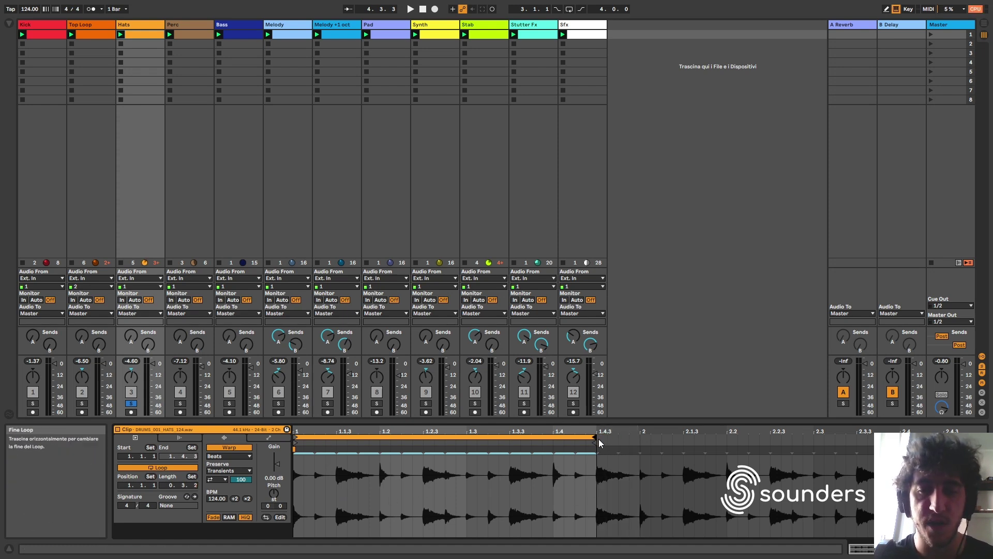
- Audition the Hats loop, adding the Kick and Top Loop tracks to the solo
key("space")
left_click(32, 404)
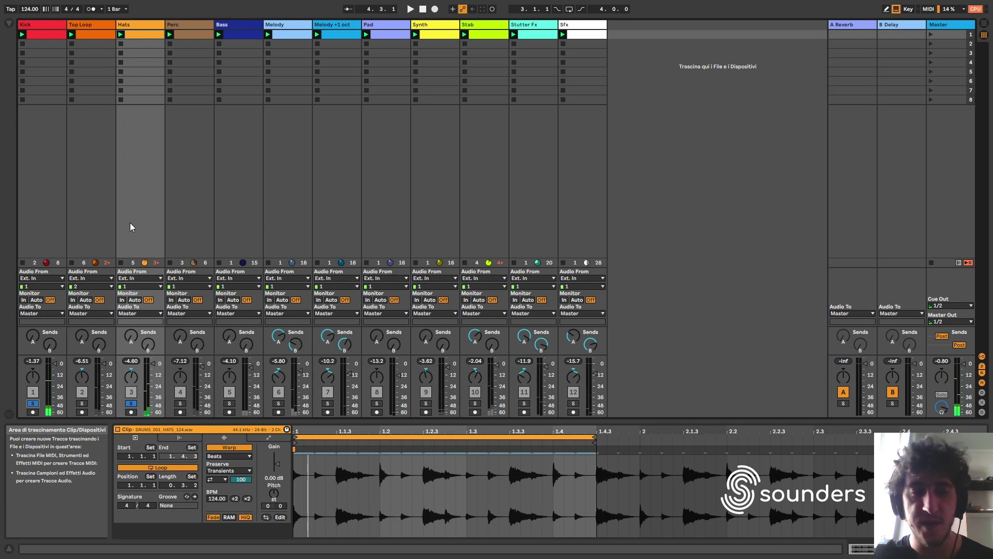
left_click(82, 403)
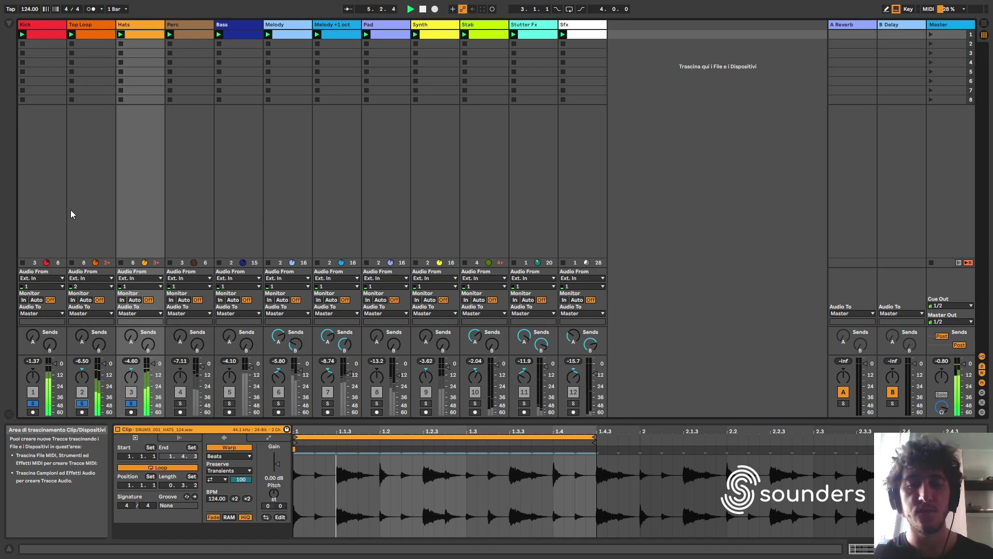
key("space")
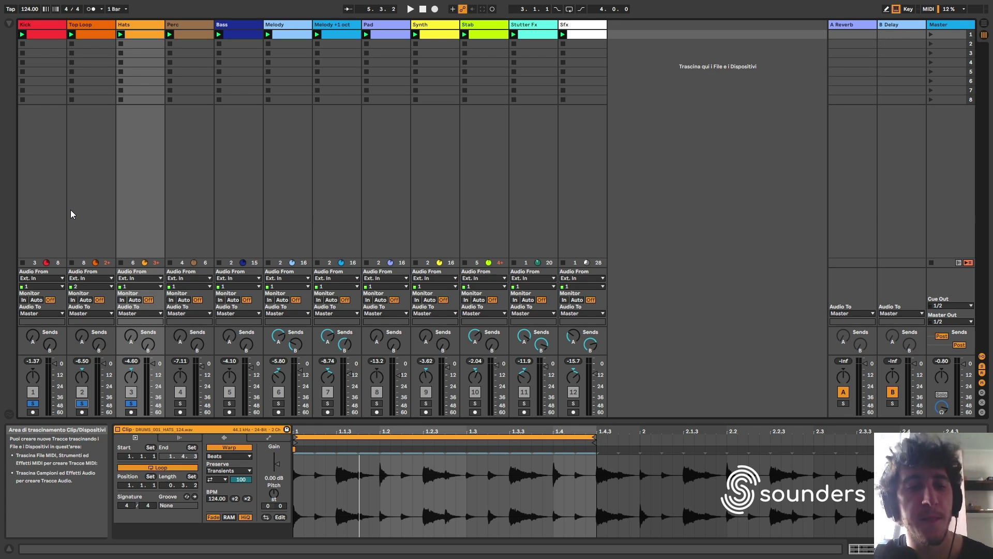
- Solo the Perc track, show its clip's waveform and play it on its own
left_click(180, 403)
left_click(182, 35)
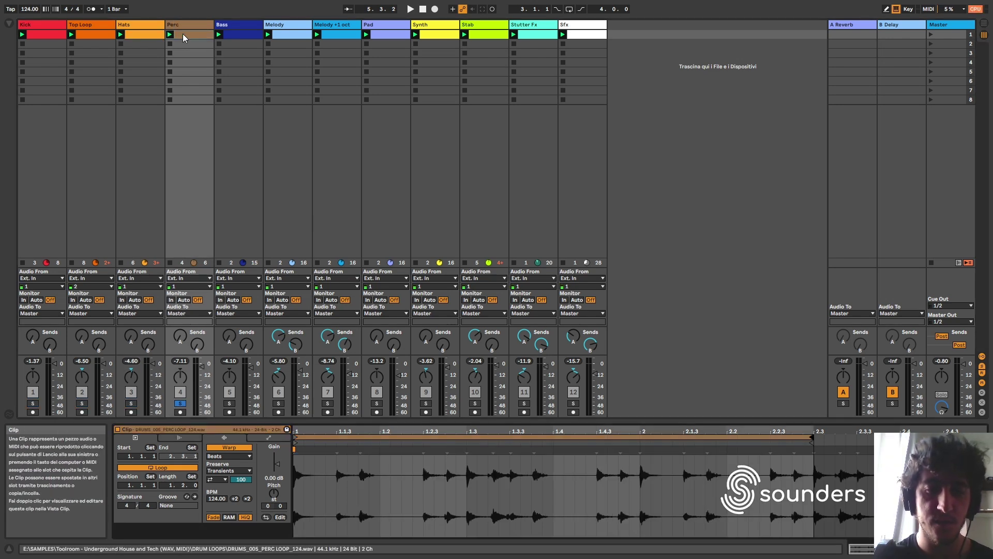
key("space")
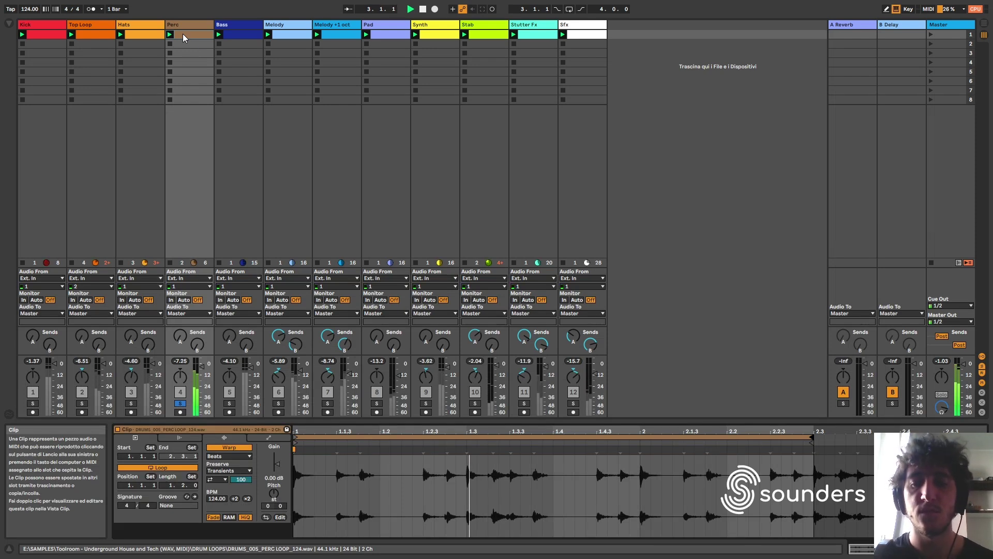
key("space")
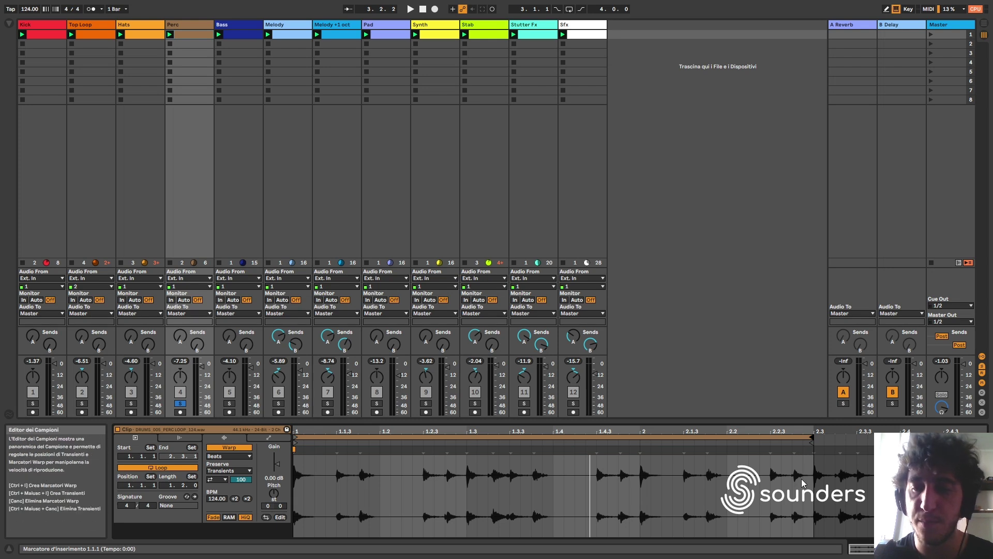
- Audition the Perc loop with the Kick, adding Top Loop and Hats to the solo
left_click(33, 403)
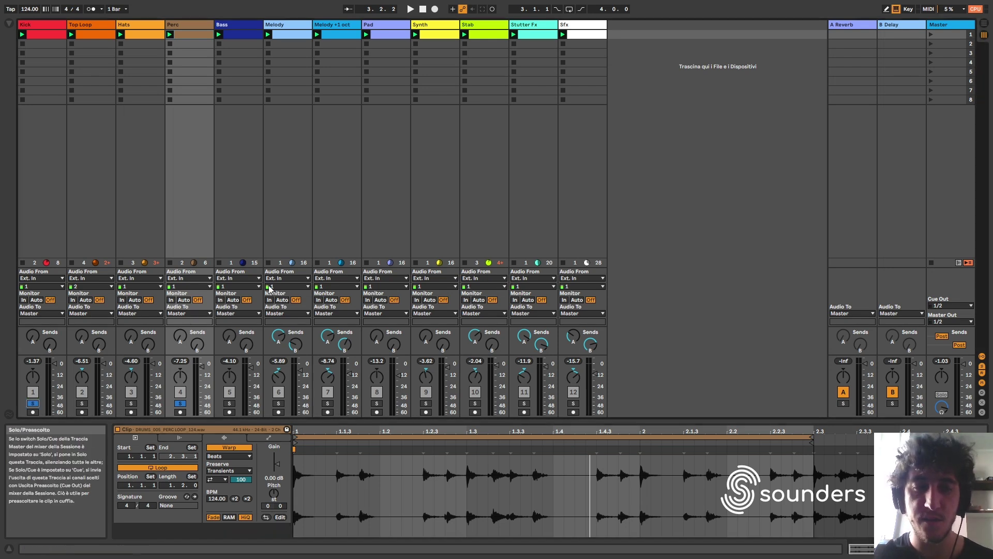
key("space")
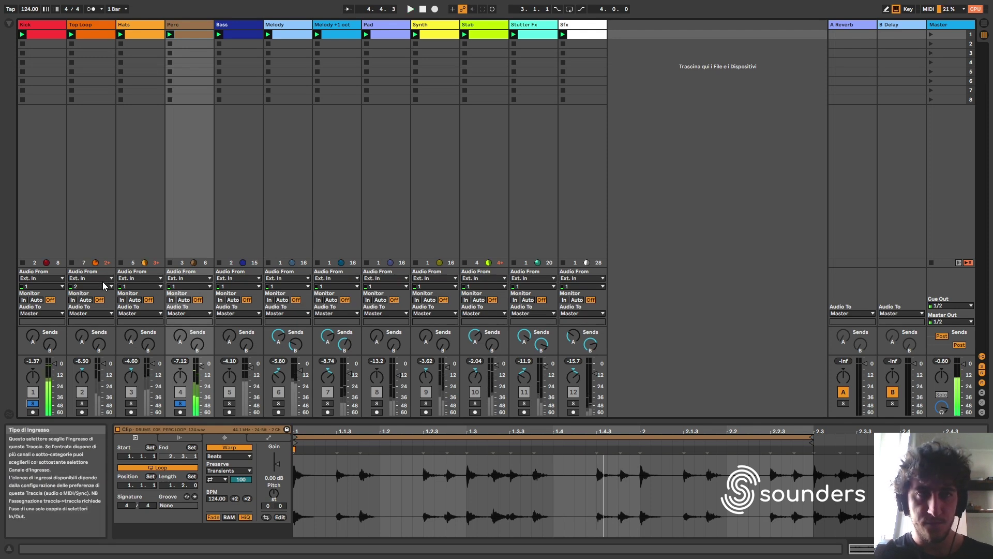
left_click(81, 403)
left_click(131, 403)
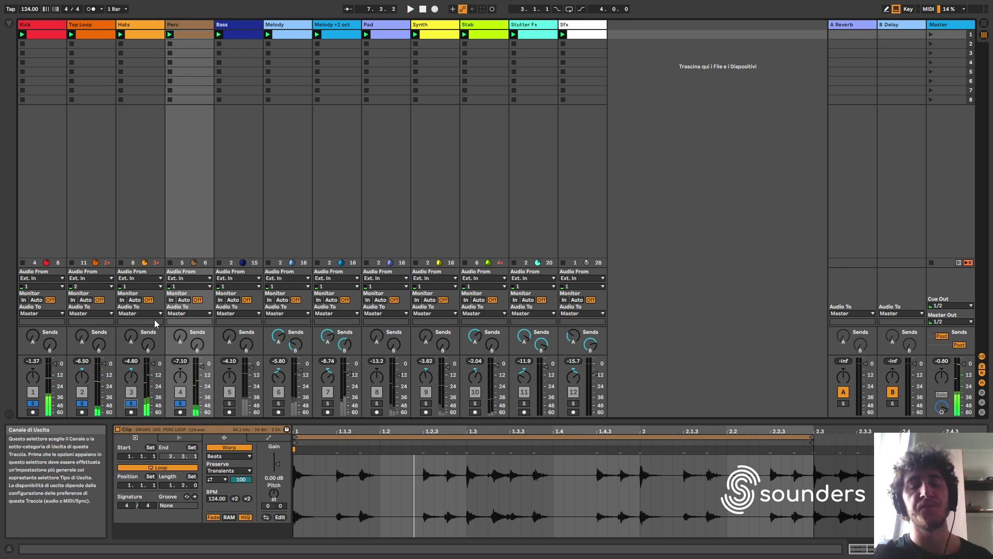
- Solo the Bass track and play its clip together with the Kick
left_click(229, 403)
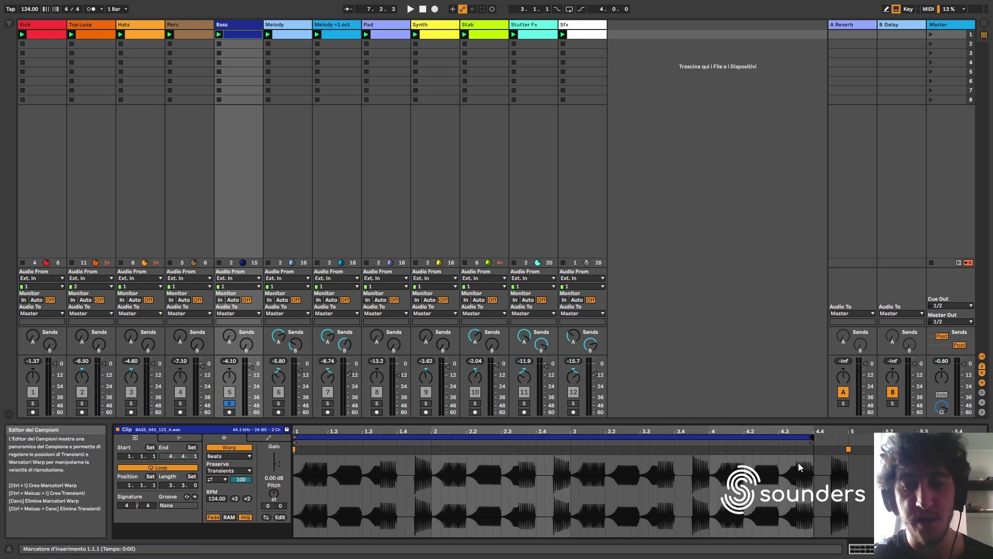
left_click(33, 403)
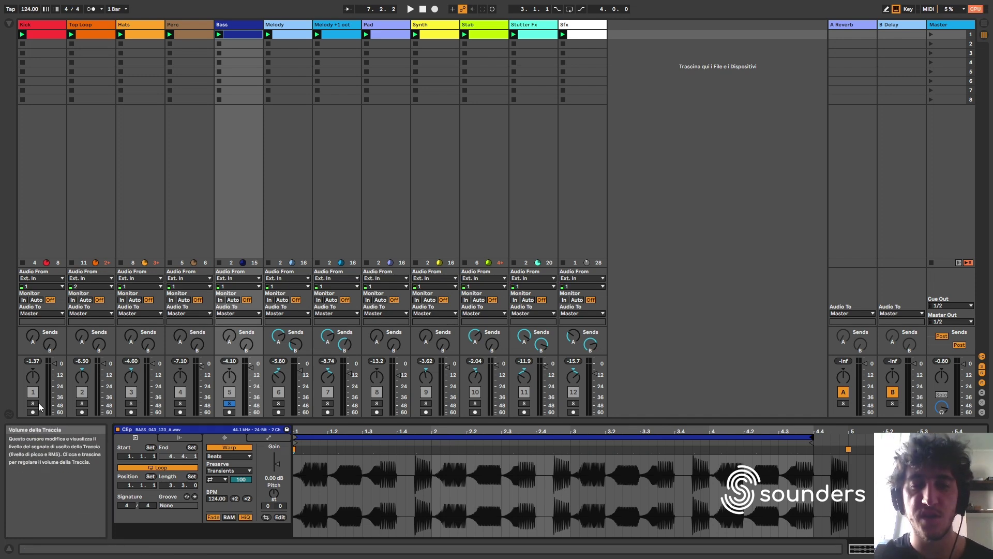
key("space")
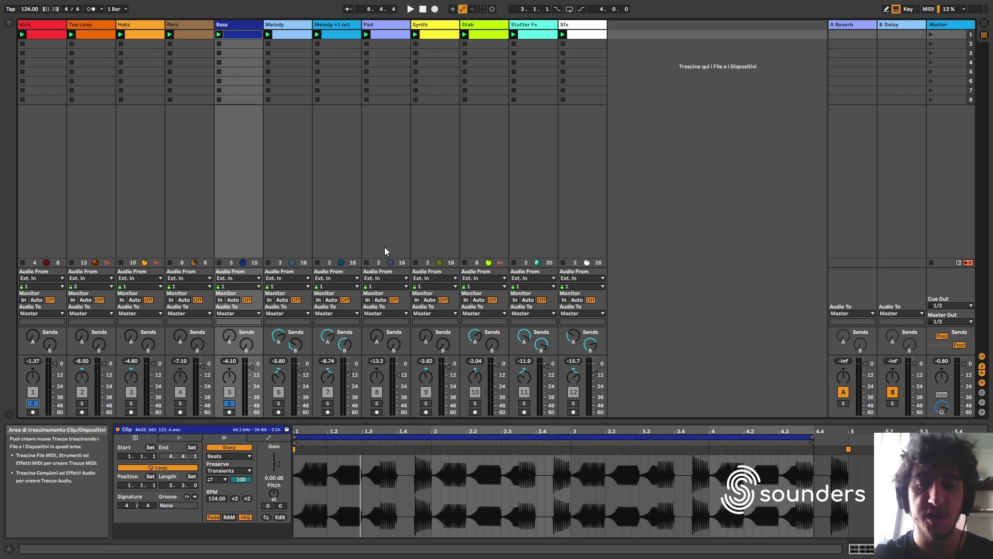
- Add the Top Loop, Hats and Perc tracks to the soloed Kick and Bass and play the groove
left_click(81, 403)
left_click(130, 403)
left_click(180, 403)
key("space")
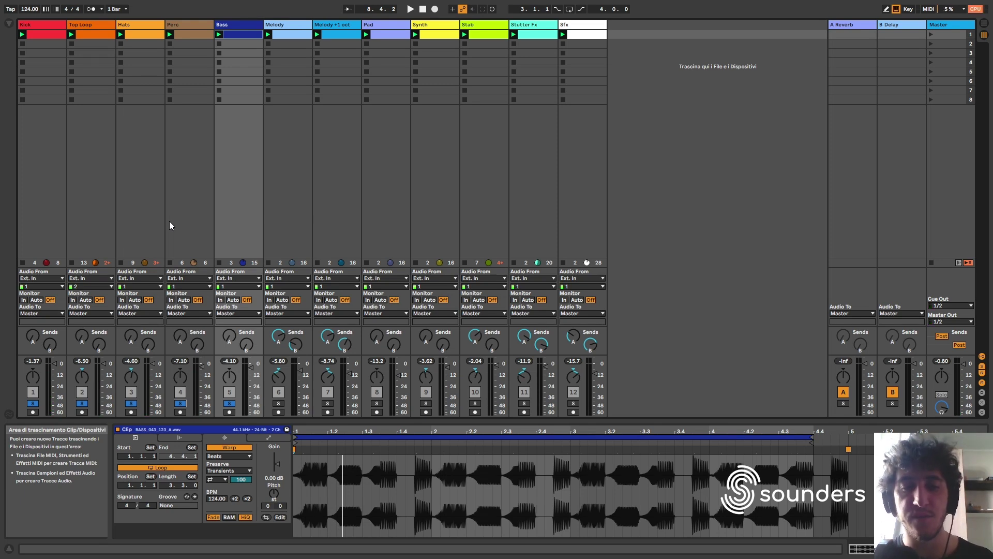
- Solo the Melody track and compare its clip settings with those of the Melody +1 oct clip
left_click(278, 402)
left_click(295, 35)
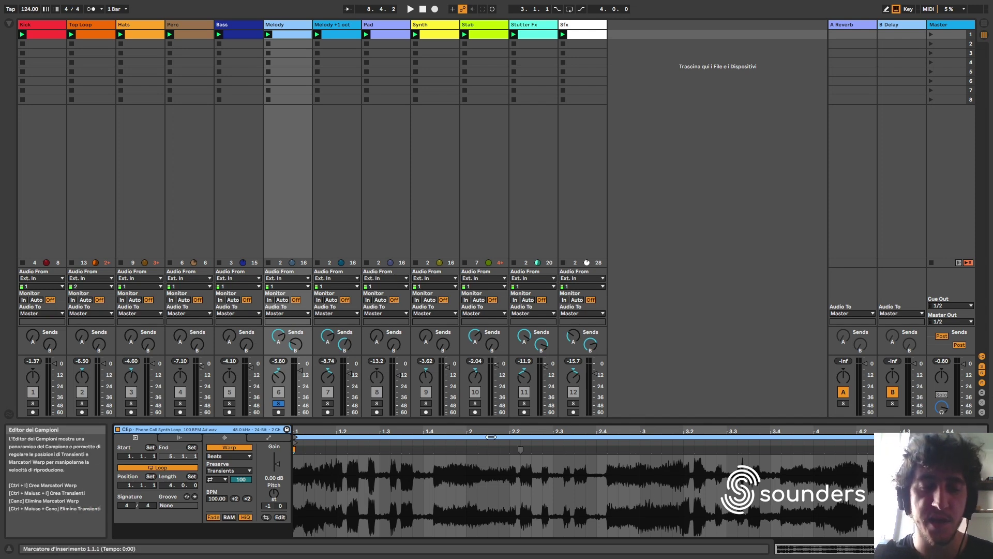
left_click(337, 23)
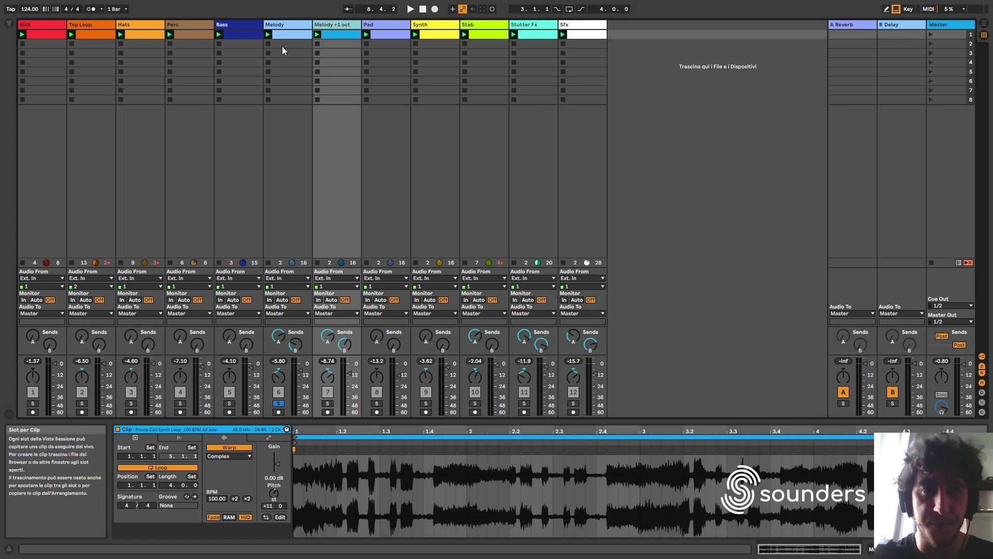
- Show the Melody track's devices and switch the Auto Filter LFO rate to beat-synced and back to Hz
left_click(277, 25)
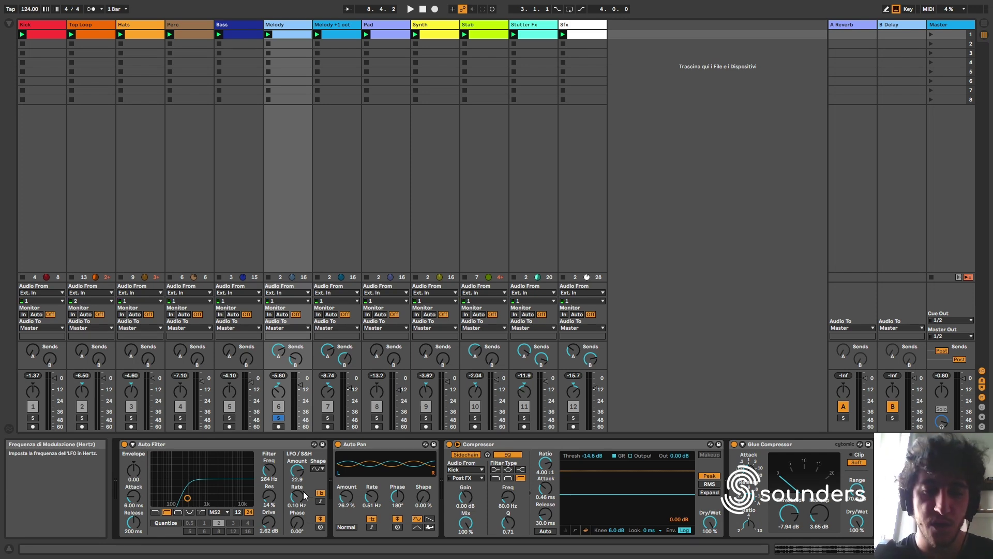
left_click(320, 501)
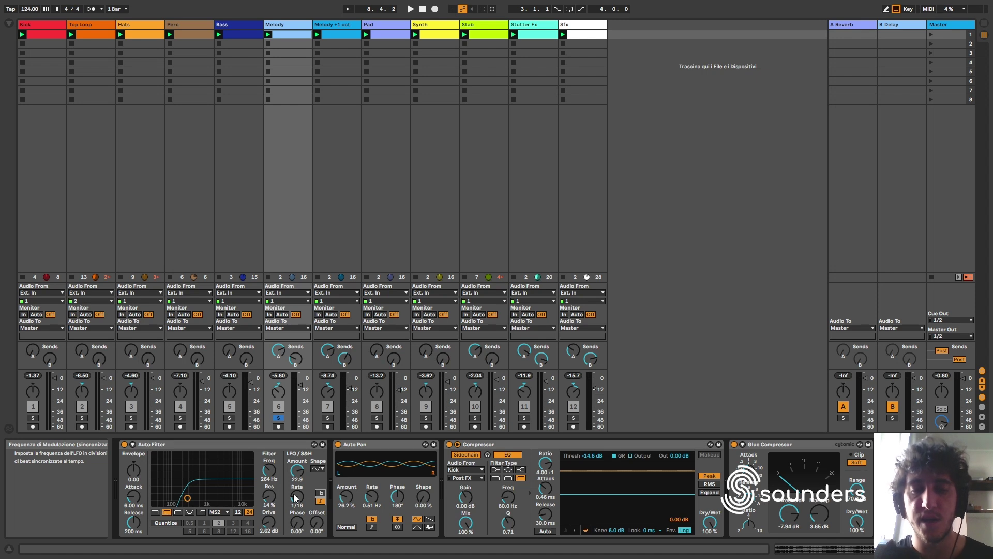
left_click(321, 492)
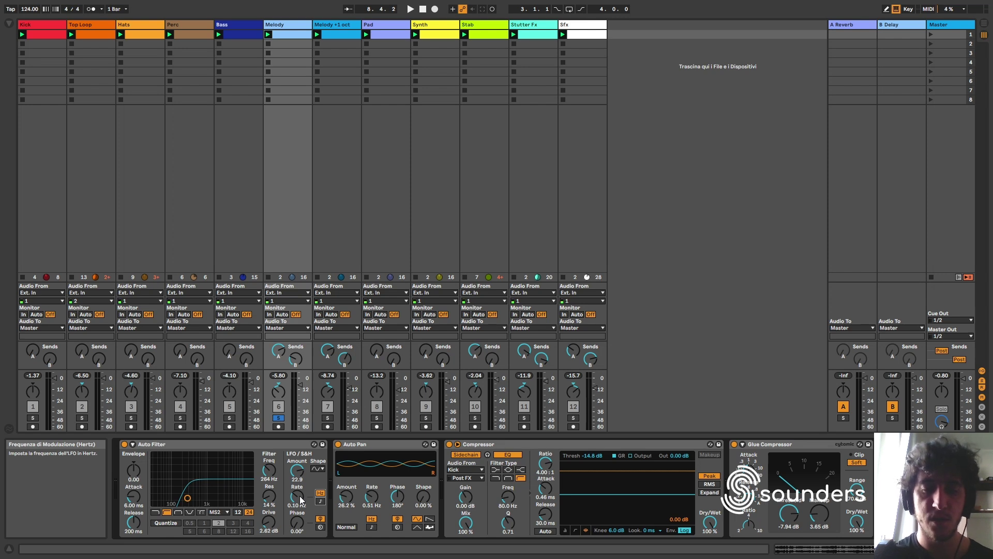
- Examine the Melody track's Auto Pan and the device chain of the Melody +1 oct track
left_click(346, 498)
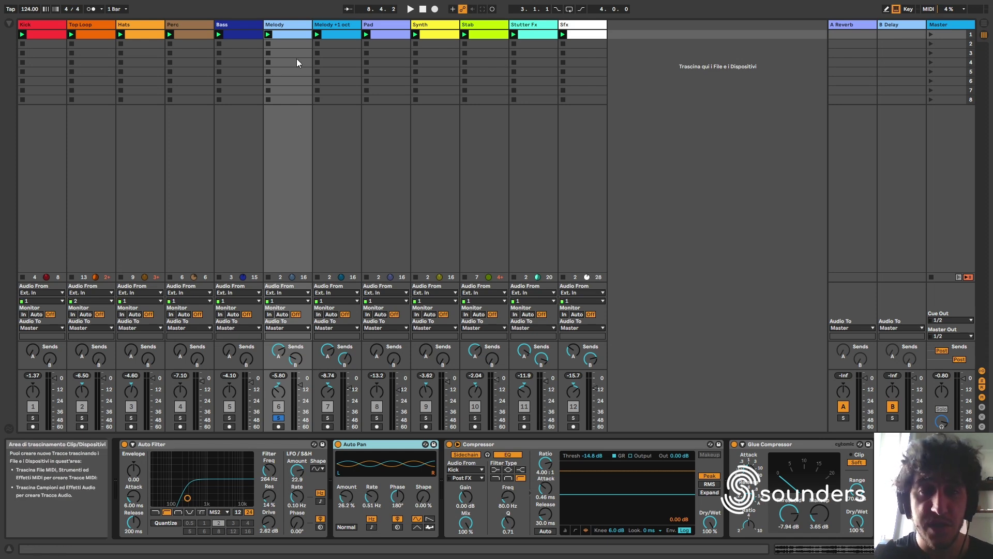
left_click(327, 23)
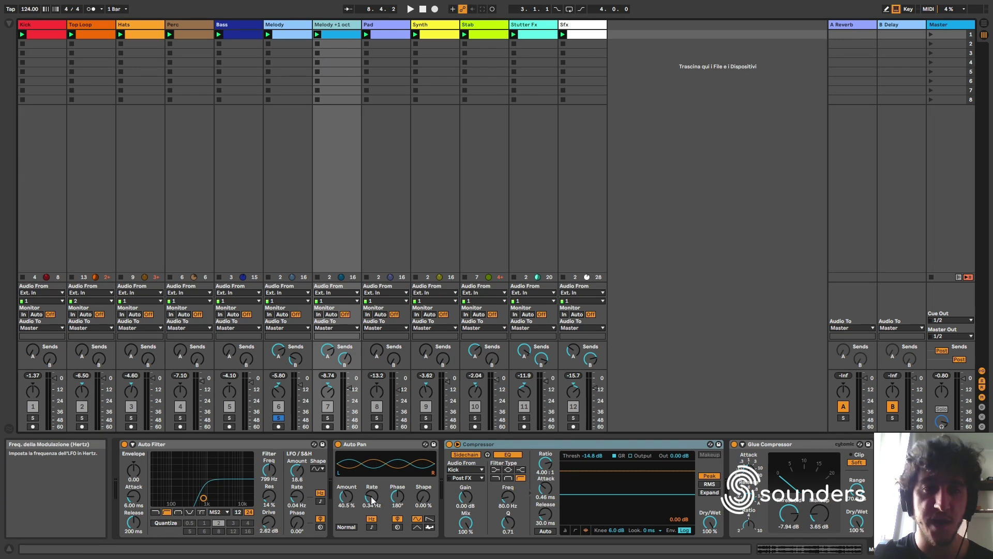
- Show the Melody track's devices, add Melody +1 oct to the solo, and play both melody layers together
left_click(288, 26)
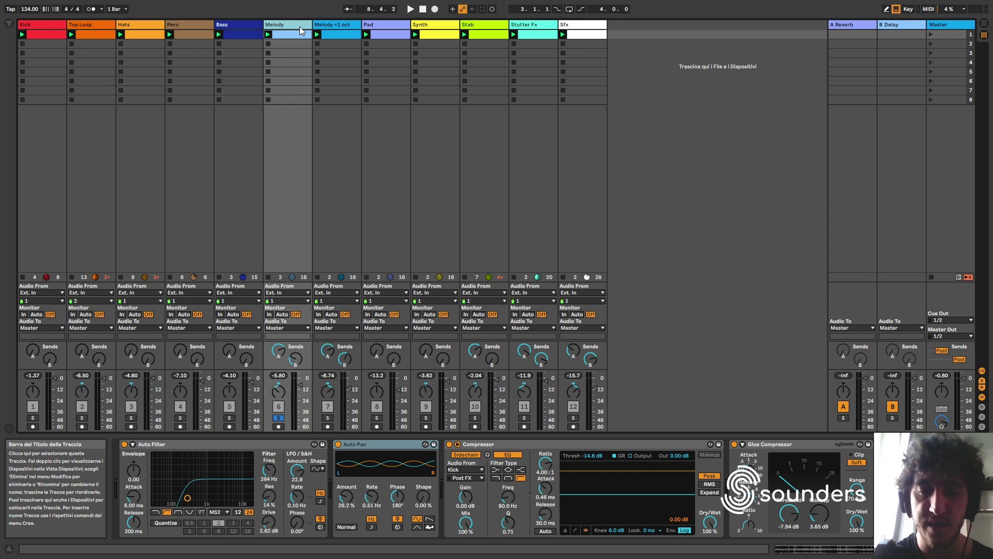
left_click(328, 417)
key("space")
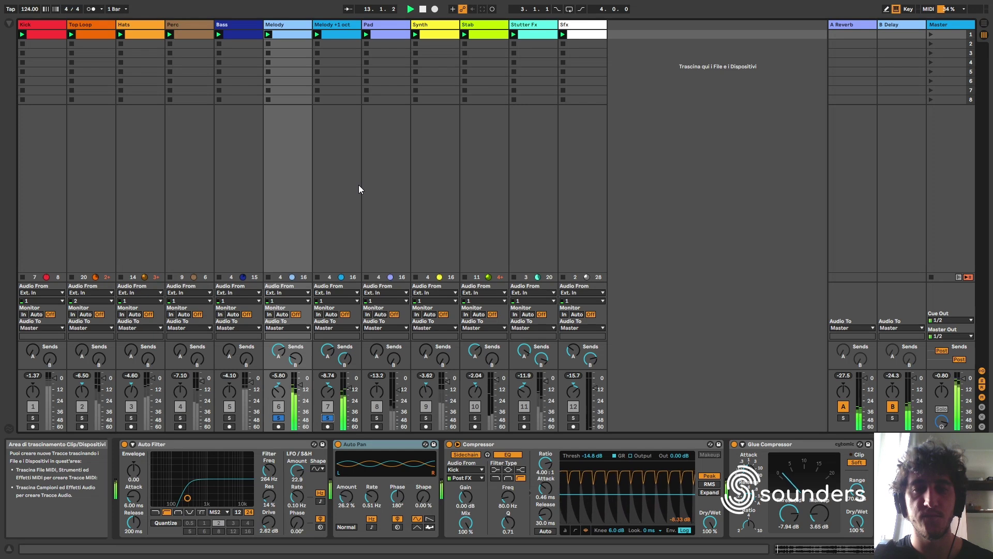
key("space")
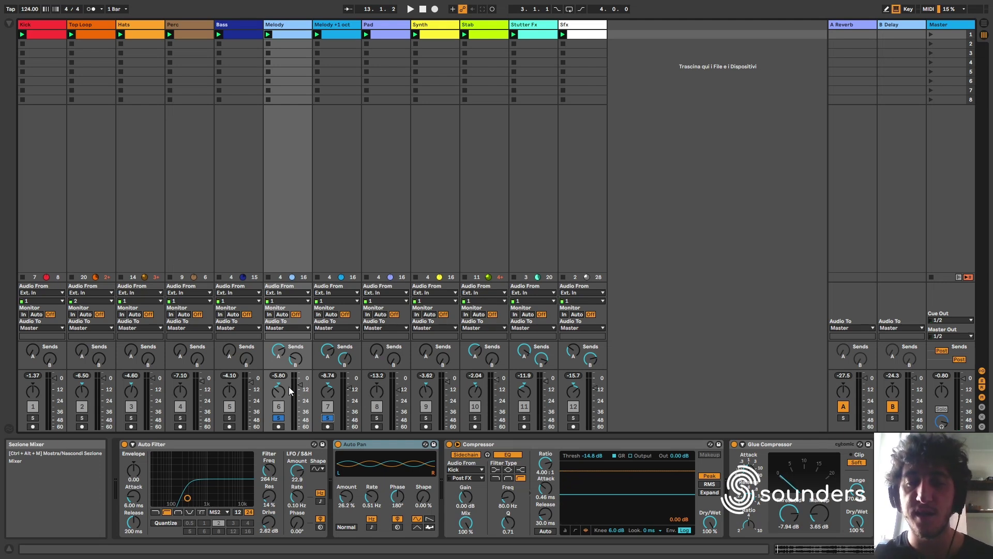
- Solo the Pad track, check its clip and devices, and play it together with Melody and Melody +1 oct
left_click(376, 418)
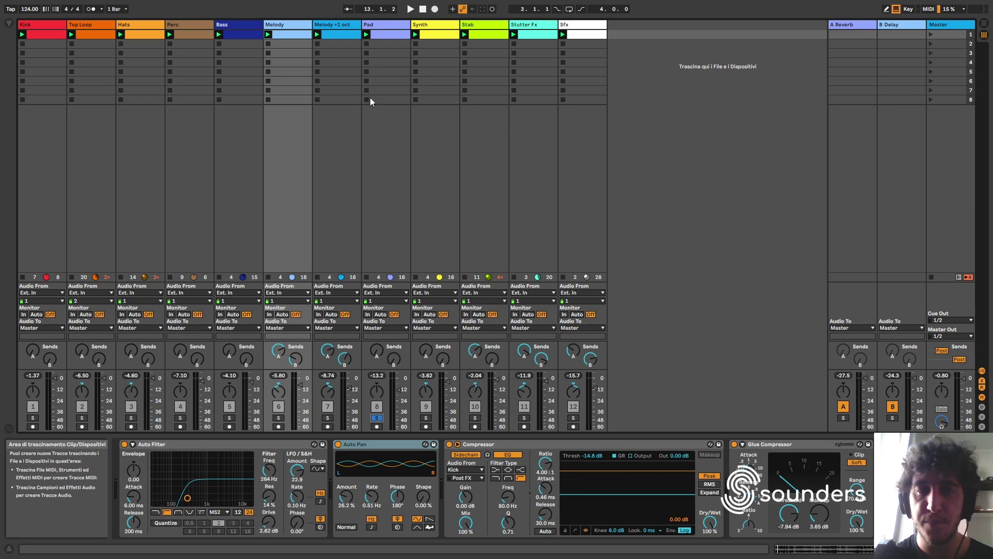
left_click(387, 35)
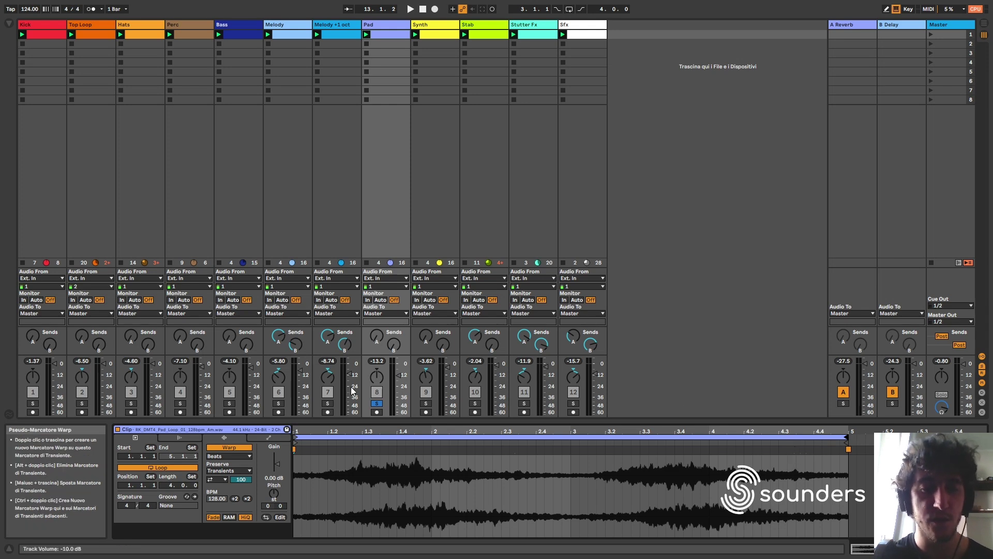
left_click(279, 403)
left_click(329, 406)
key("space")
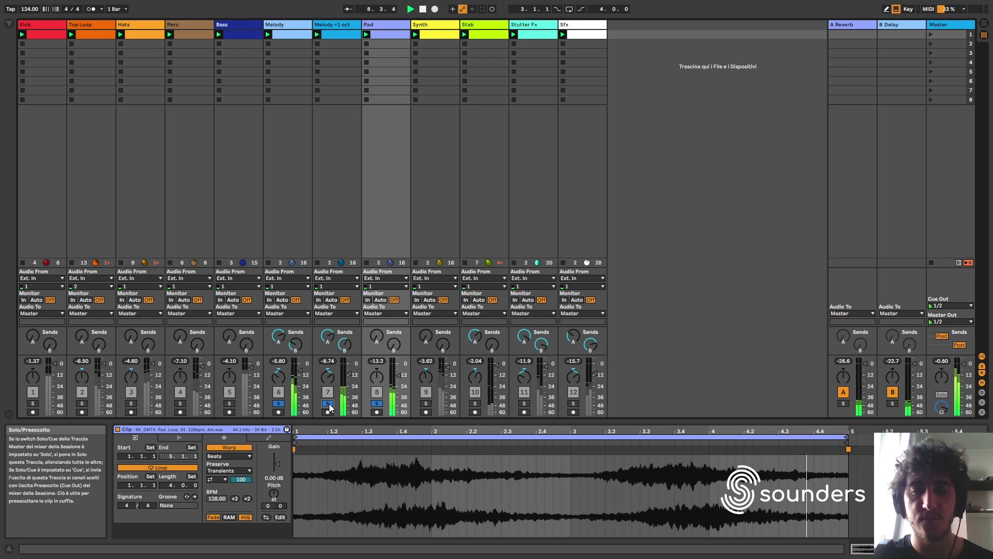
key("space")
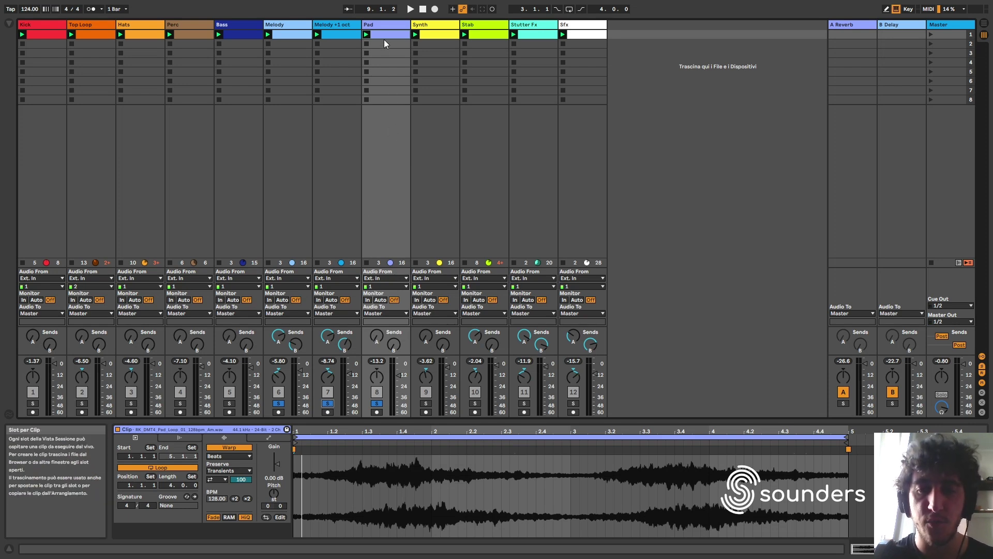
left_click(384, 24)
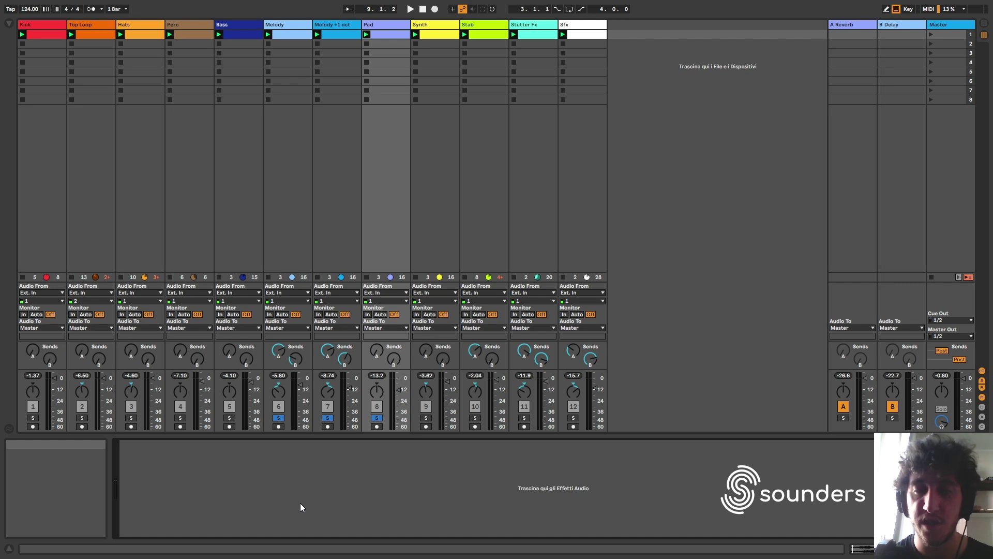
- Solo the Synth track and examine its Auto Filter and its clip settings
left_click(447, 24)
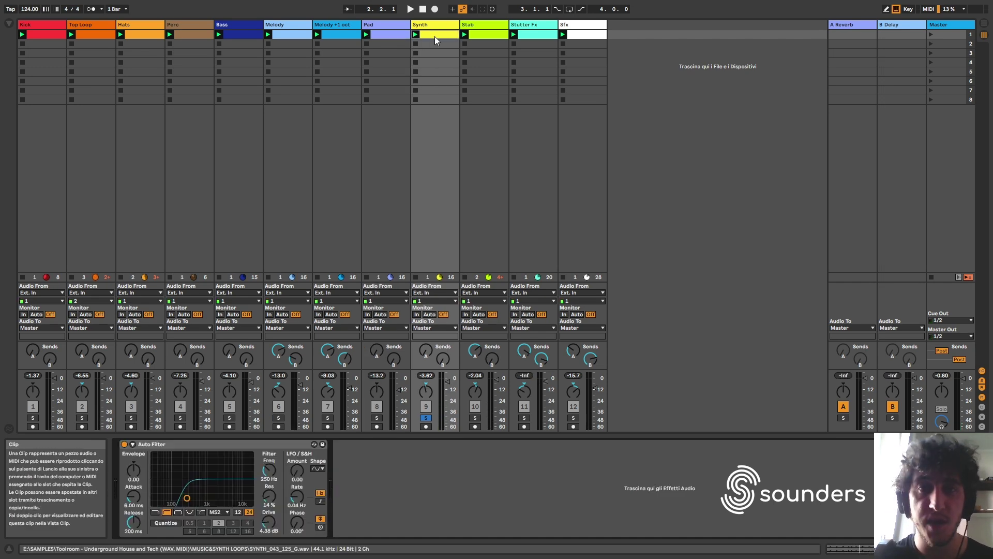
double_click(434, 37)
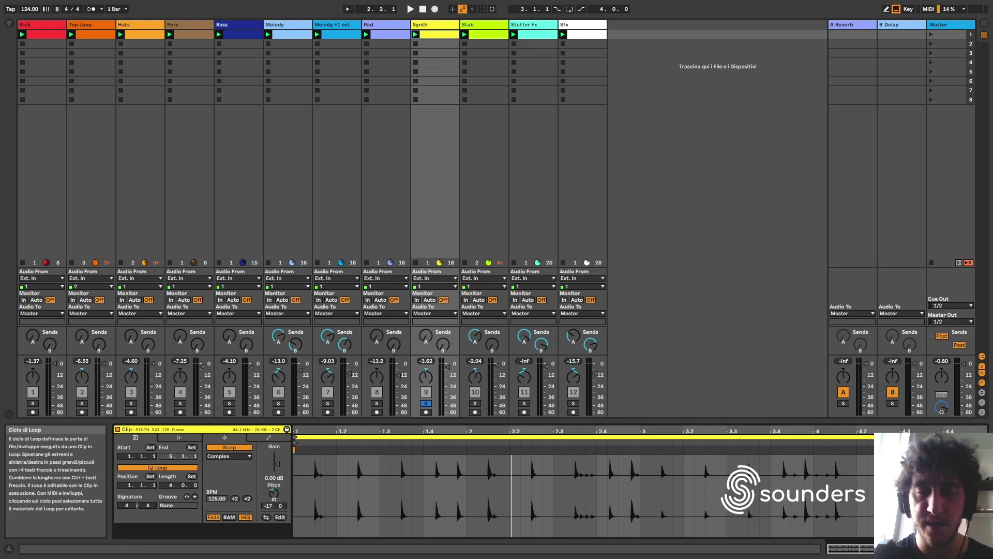
left_click(421, 26)
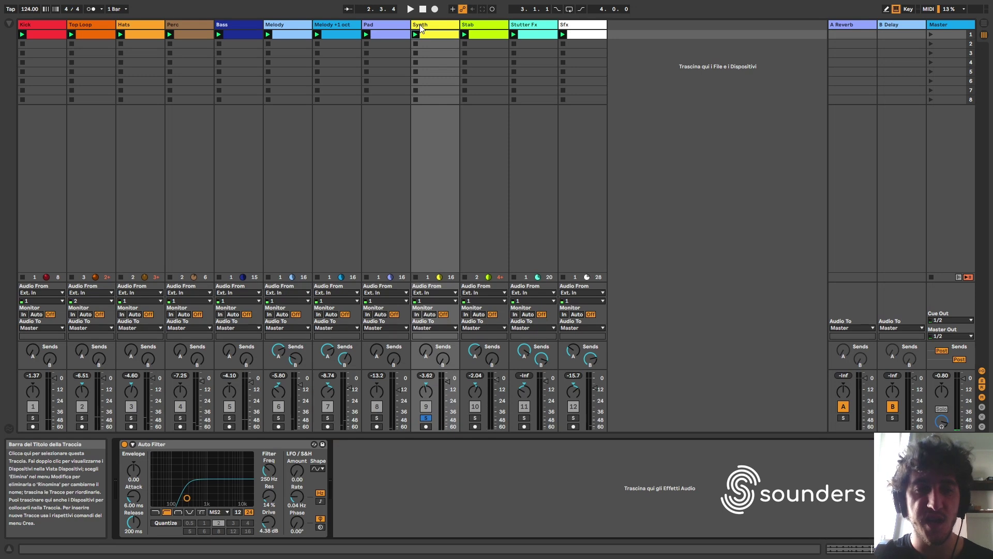
- Add the Kick, Top Loop, Hats, Perc and Bass tracks to the soloed Synth and play them with the Synth clip shown
left_click(32, 418, "super")
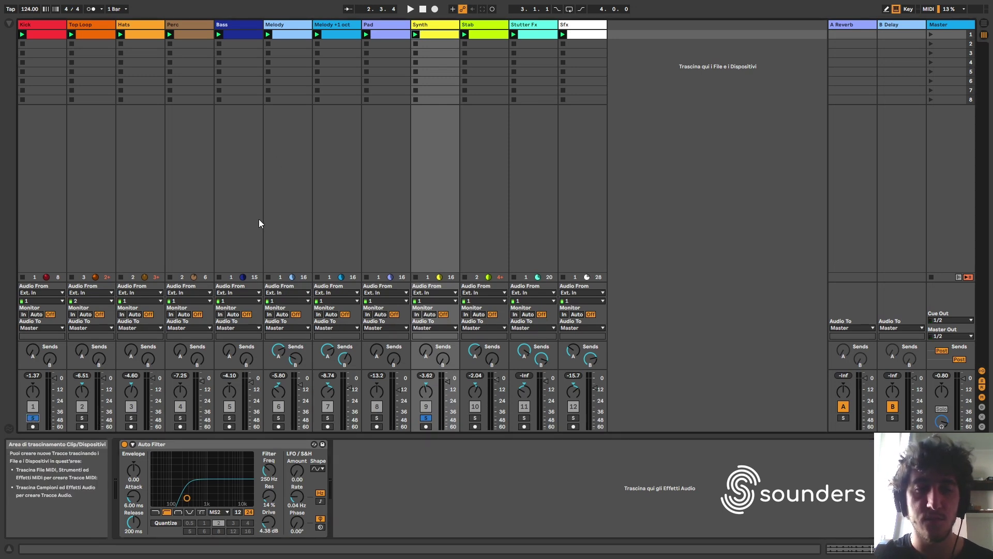
left_click(435, 34)
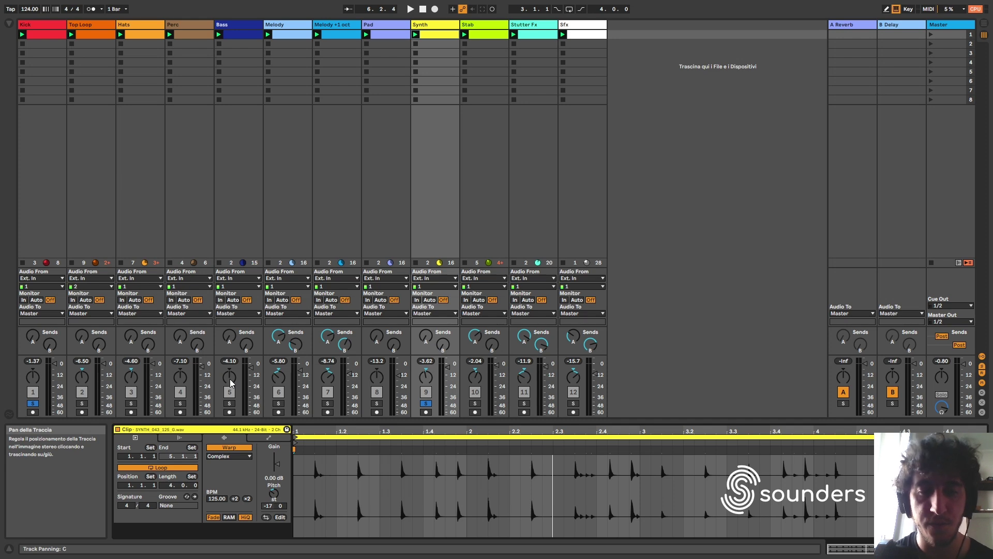
left_click(131, 402)
left_click(180, 403)
left_click(229, 403)
key("space")
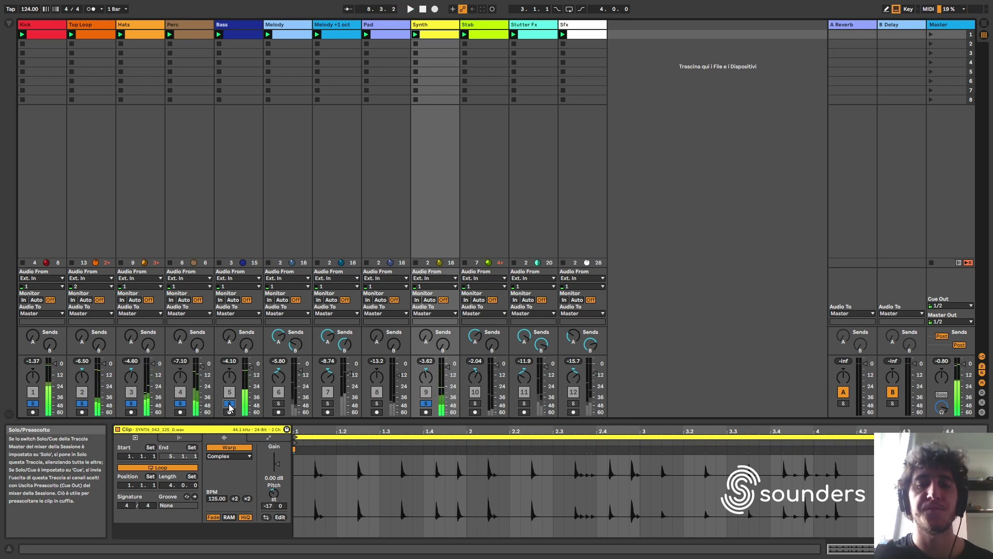
- Solo the Stab track, open its clip, and play it together with the Synth and Kick tracks
left_click(475, 404)
left_click(488, 34)
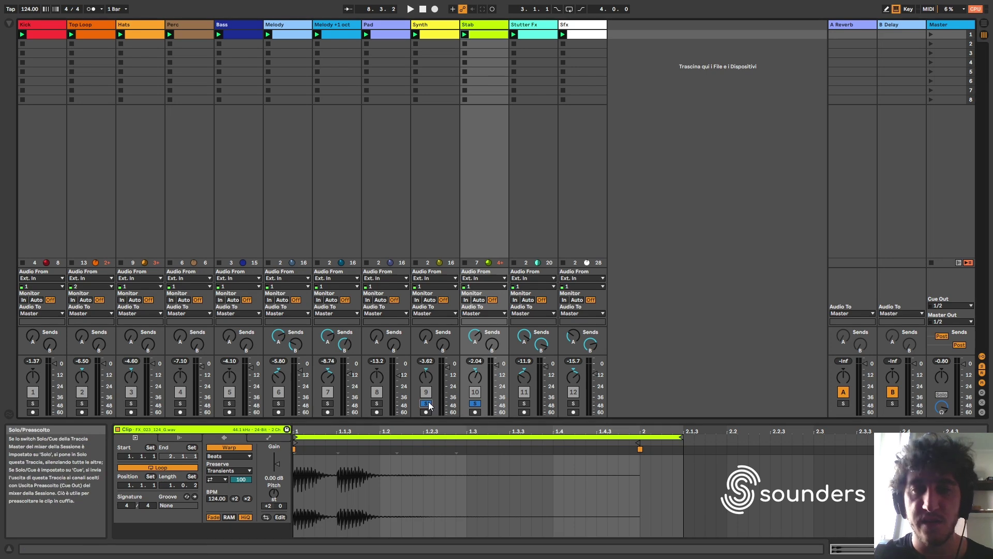
left_click(33, 403)
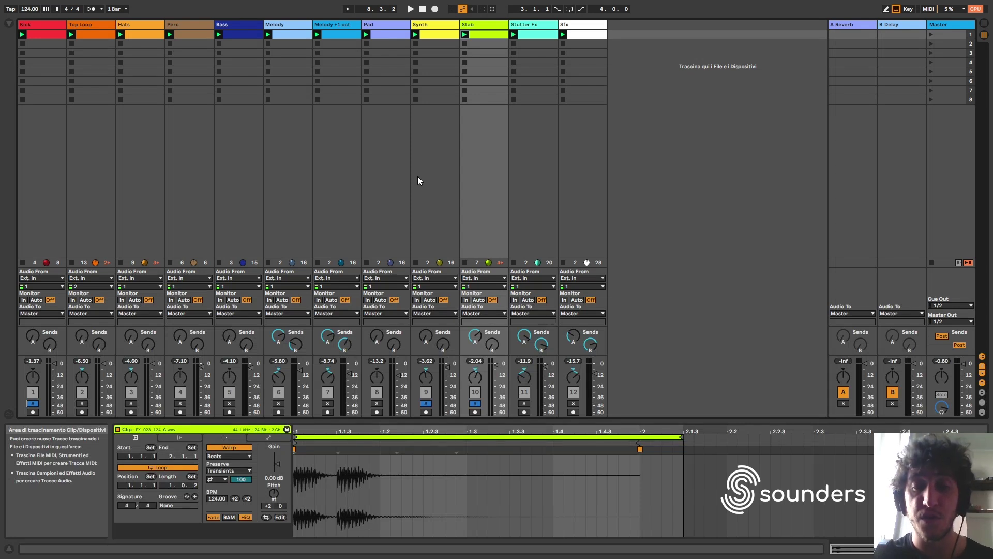
key("space")
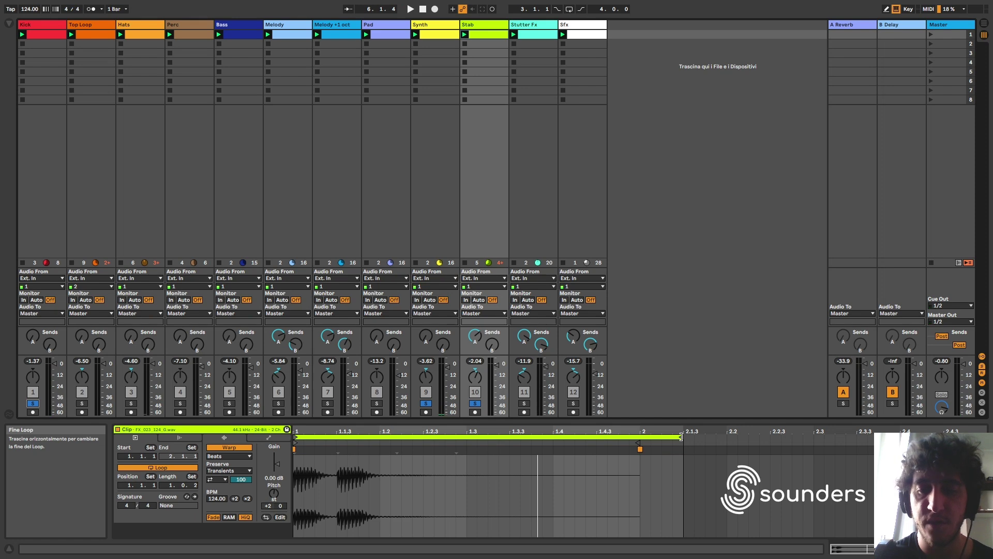
- Try shortening the Stab clip's loop to exactly one bar and play it with the Kick and Synth
left_click_drag(680, 437, 639, 437)
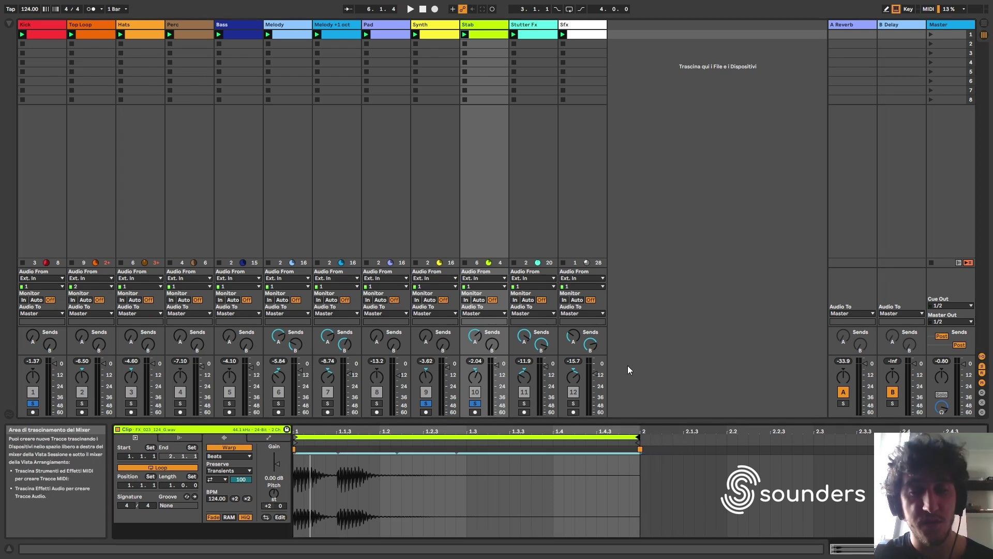
key("space")
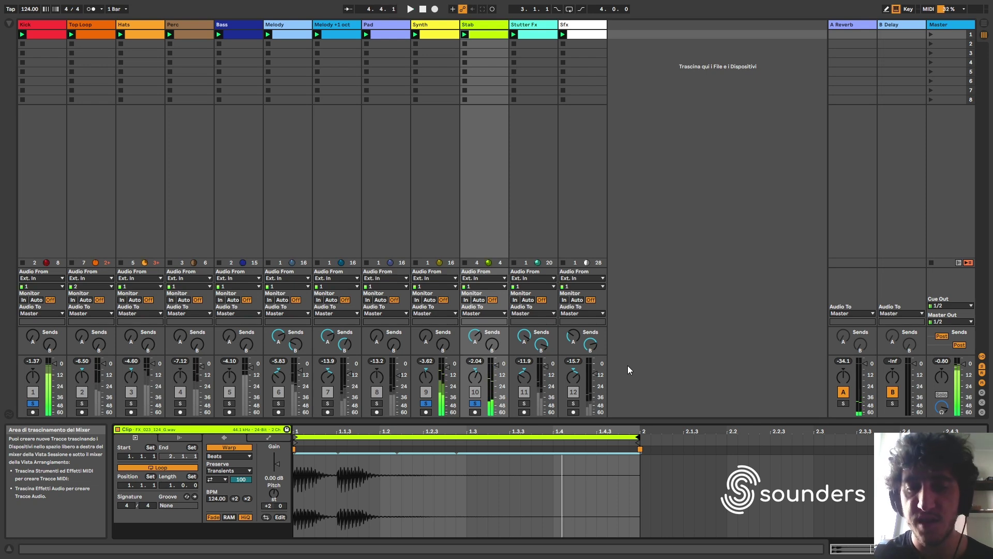
- Solo the Stutter Fx and Sfx tracks and compare the loop lengths of their clips
left_click(524, 402)
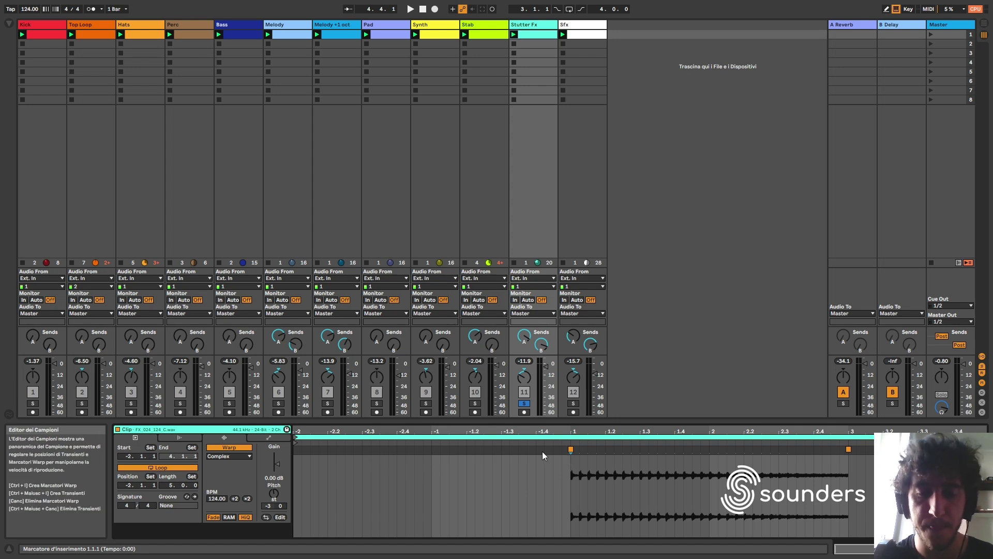
mouse_move(314, 436)
left_mouse_down()
mouse_move(573, 441)
mouse_move(295, 436)
left_mouse_up()
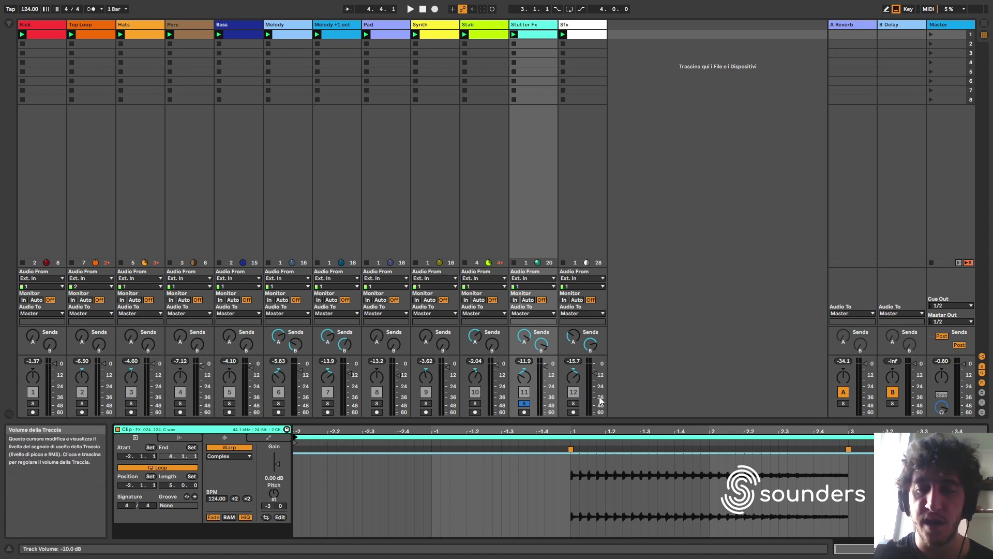
left_click(577, 36)
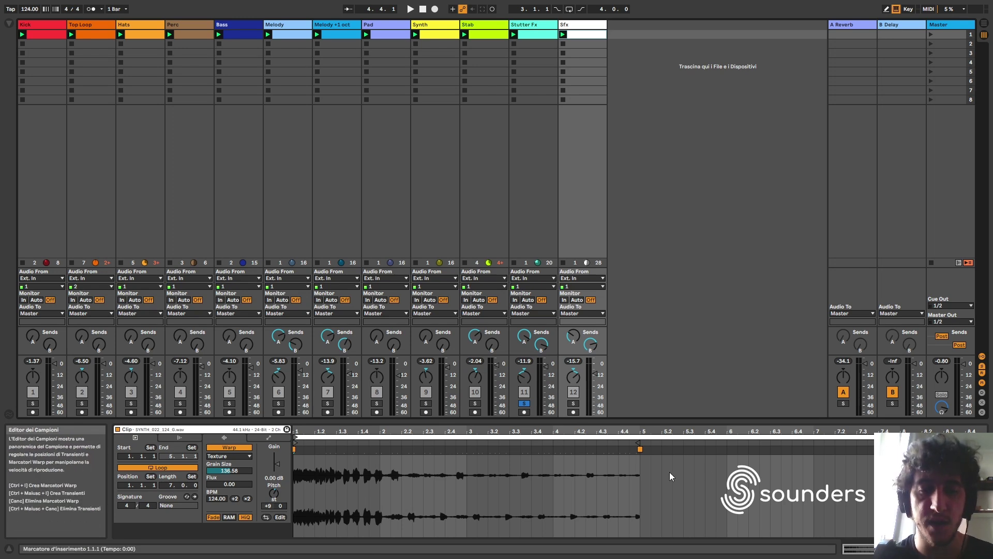
left_click(573, 403)
left_click(536, 36)
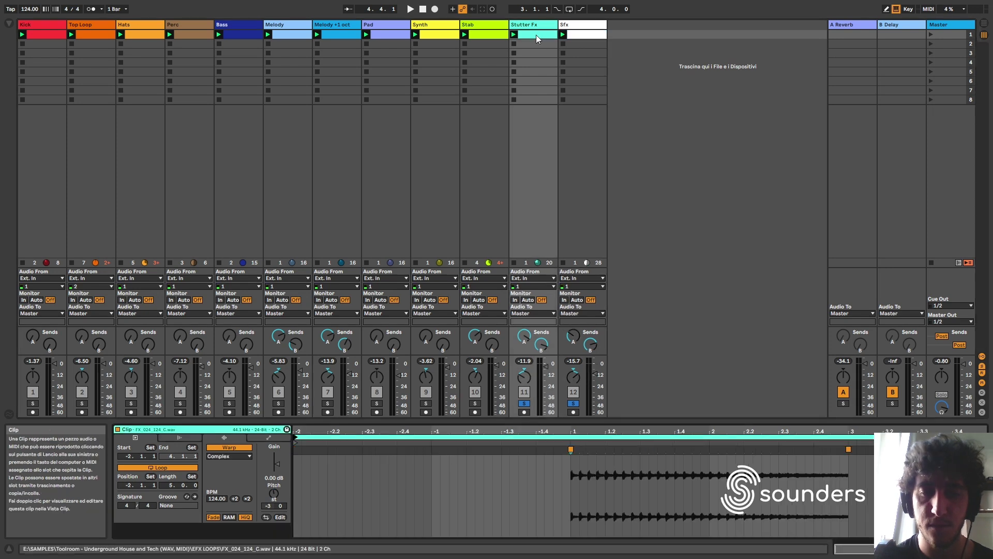
- Play the soloed Stutter Fx and Sfx loops, alternating between their clip views to follow how they overlap
key("space")
left_click(574, 34)
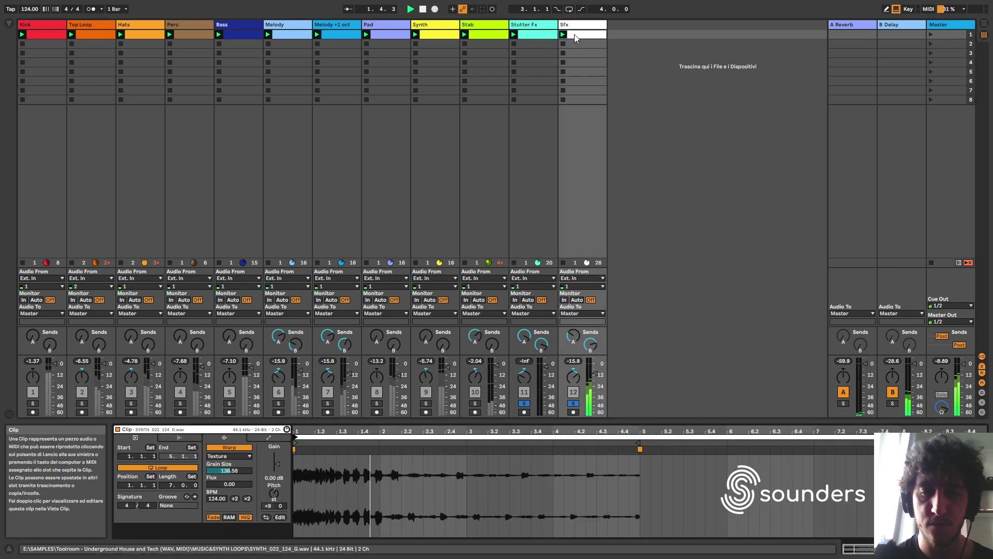
left_click(546, 34)
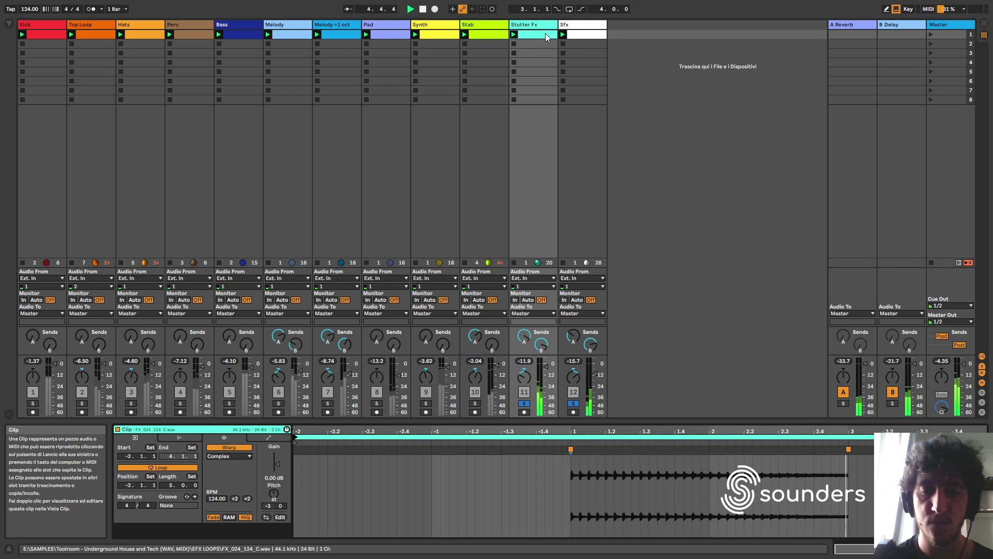
left_click(575, 34)
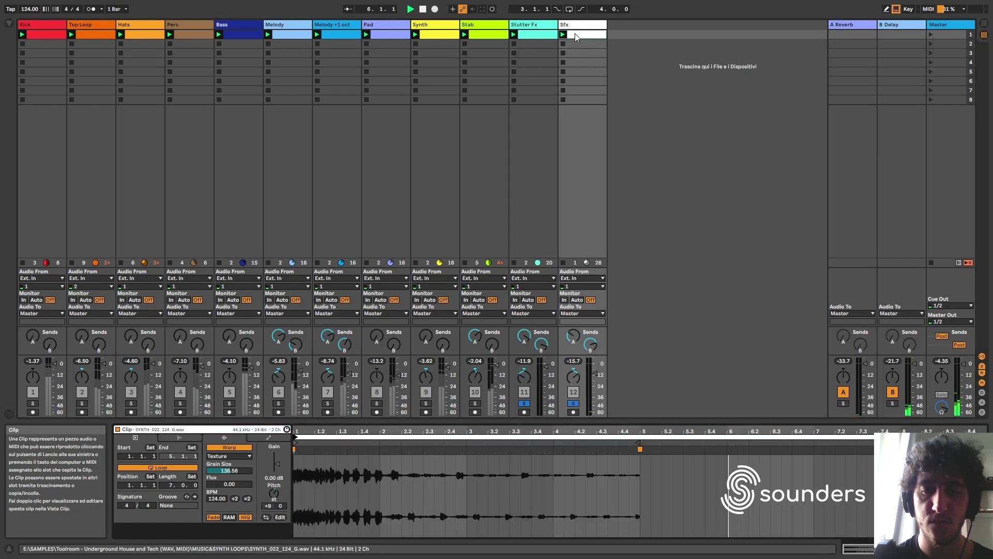
left_click(541, 35)
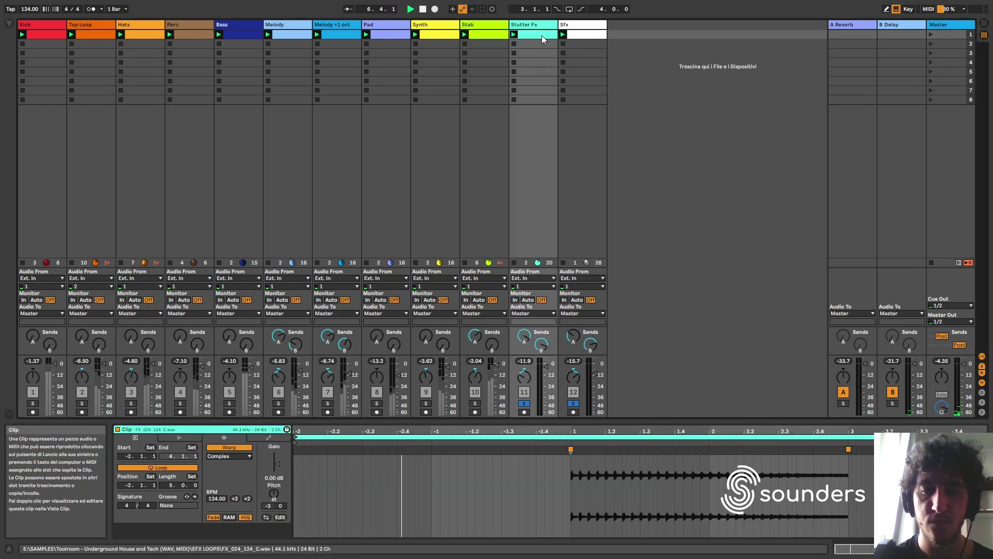
left_click(573, 35)
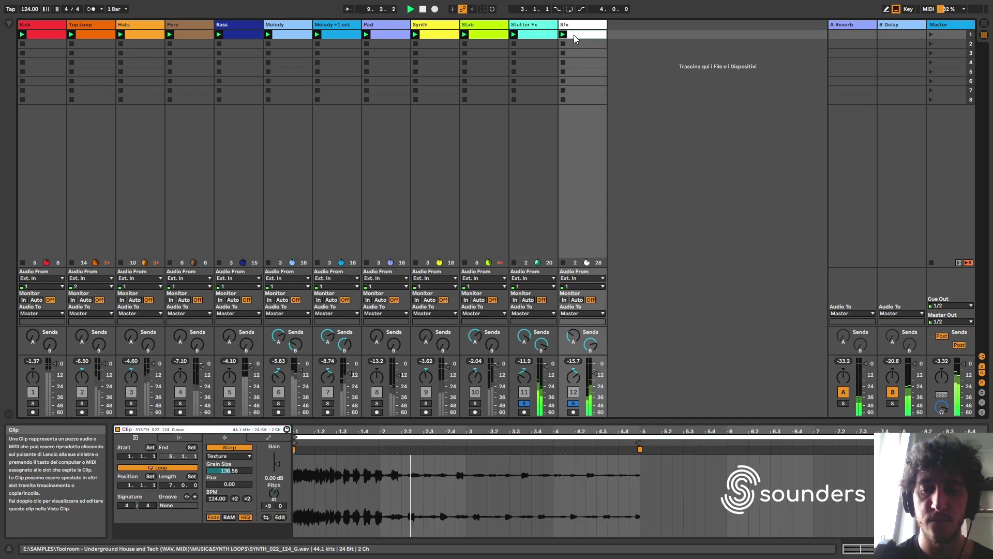
left_click(548, 34)
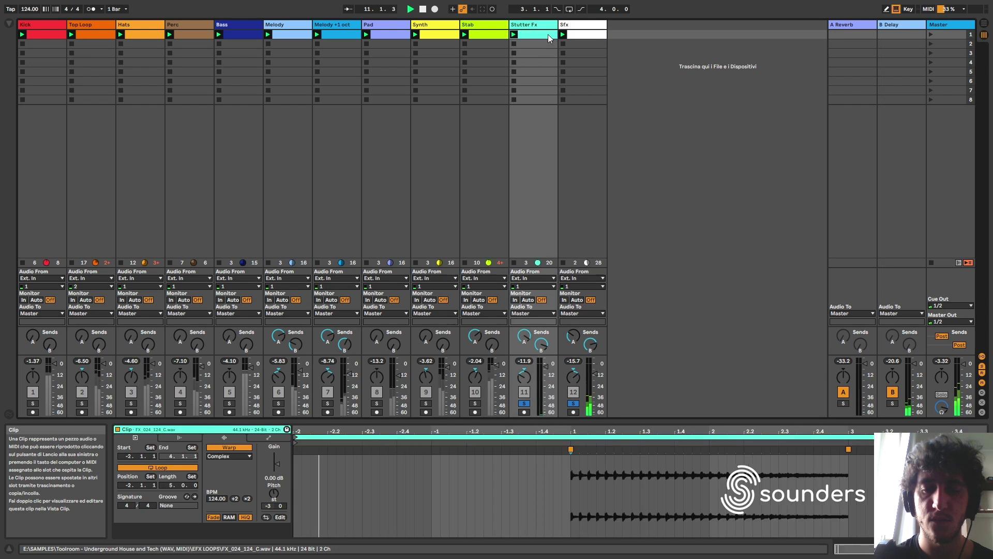
left_click(573, 34)
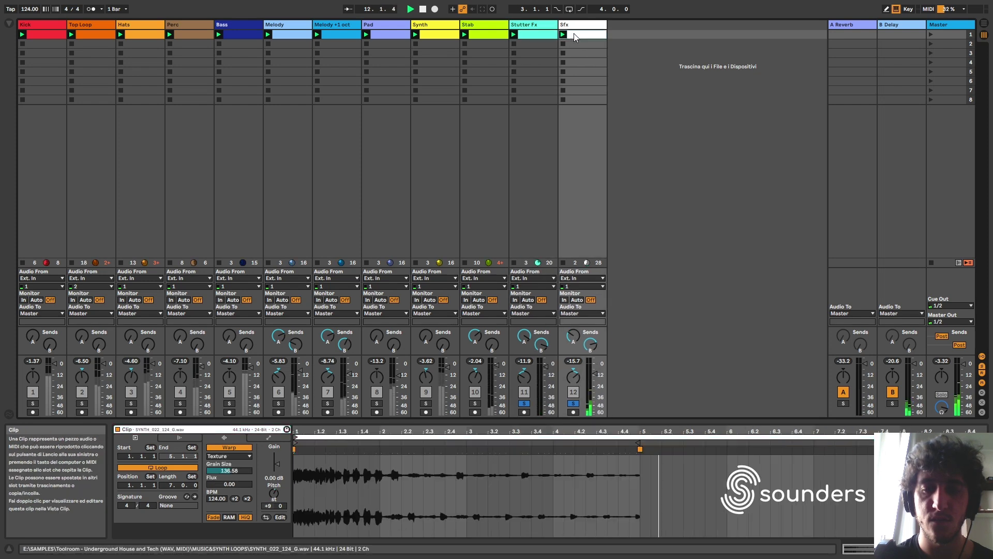
left_click(547, 34)
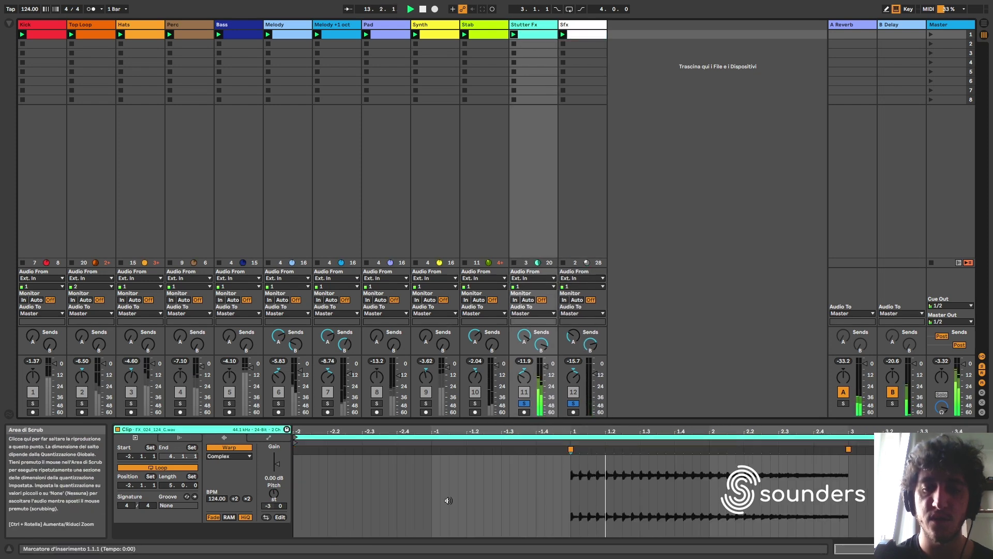
left_click(572, 35)
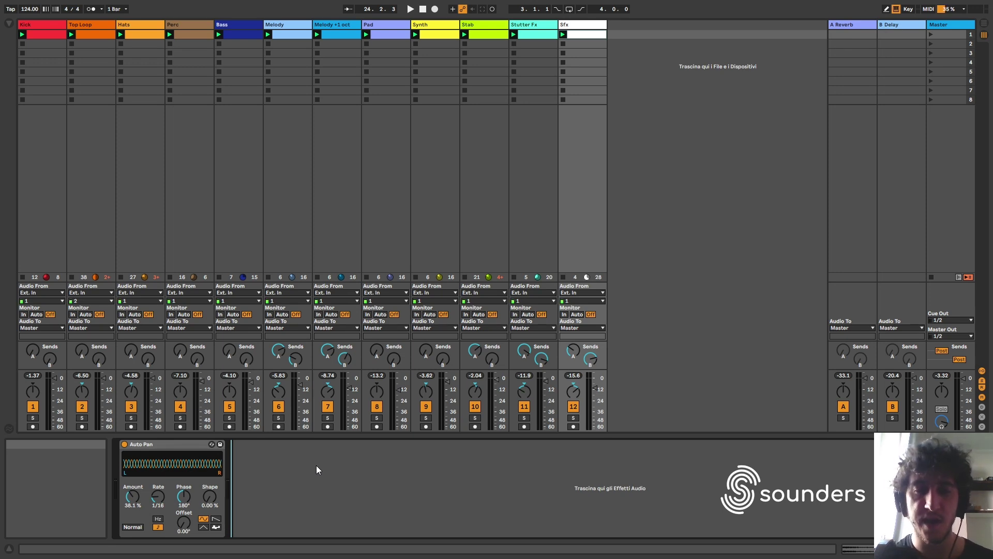
- Play the full loop without solos and mute the Melody, Melody +1 oct, Stutter Fx and Sfx tracks
key("space")
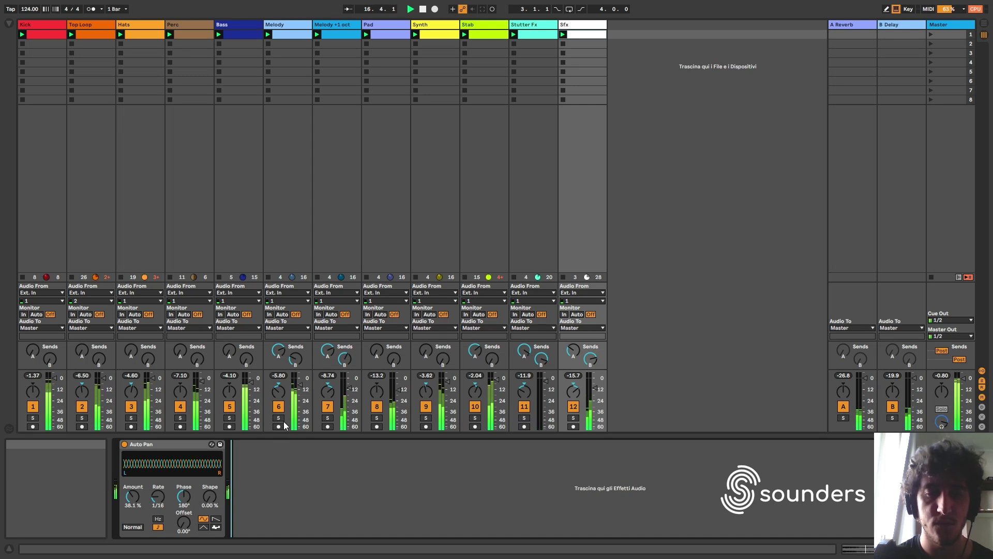
left_click(278, 406)
left_click(326, 406)
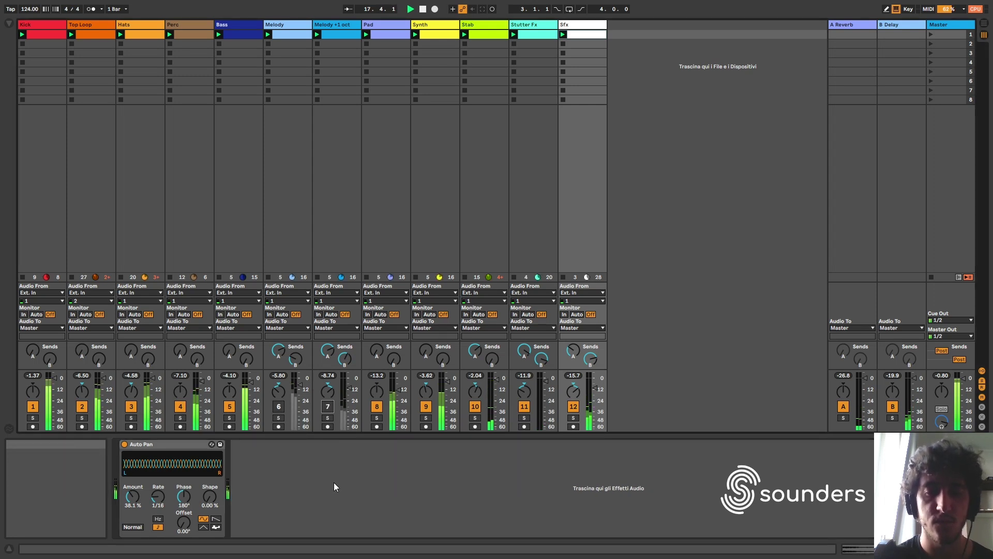
left_click(524, 406)
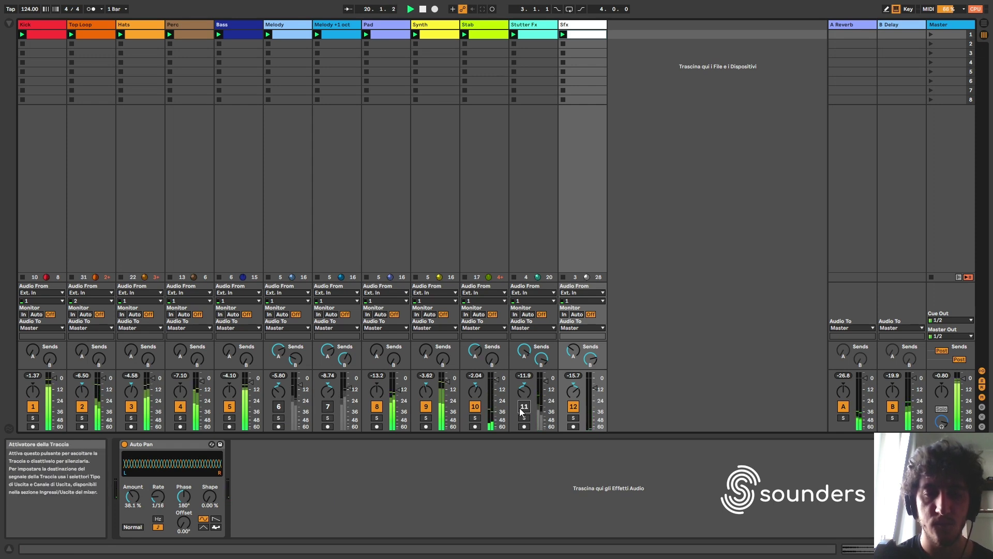
left_click(573, 406)
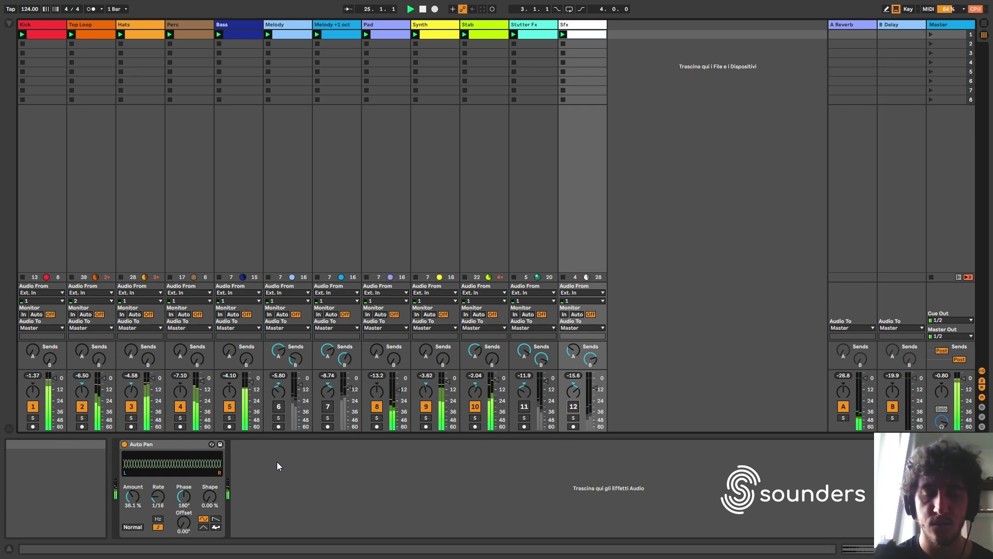
key("space")
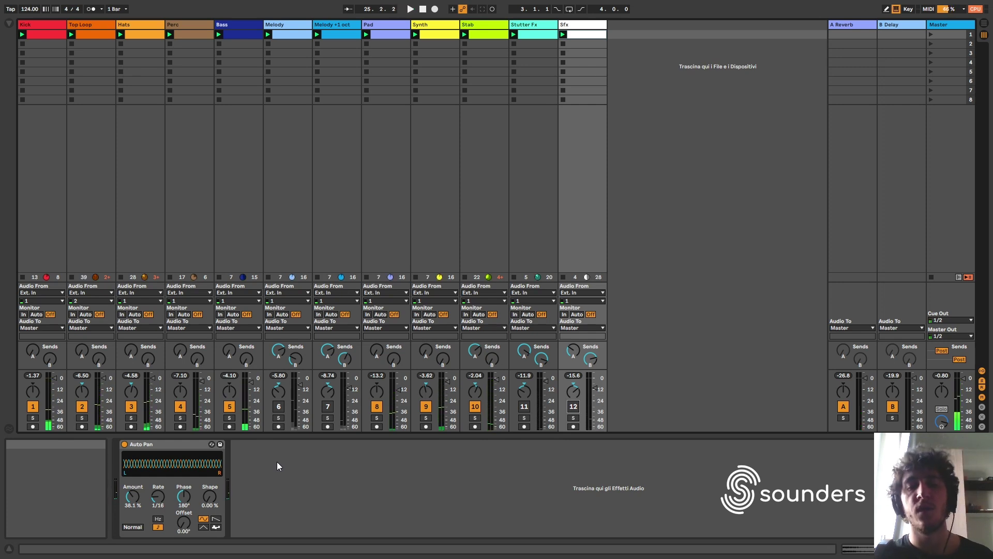